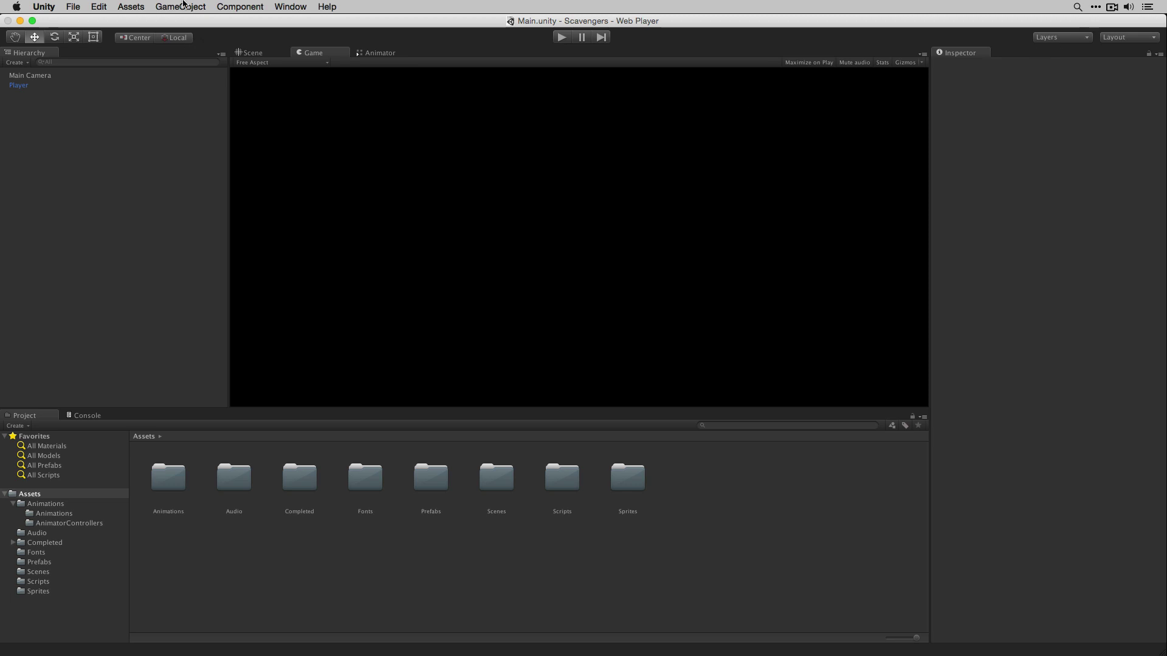
Add a UI Canvas, with its EventSystem, to the Main scene from the GameObject > UI menu
{"action": "left_click", "coordinate": [184, 6]}
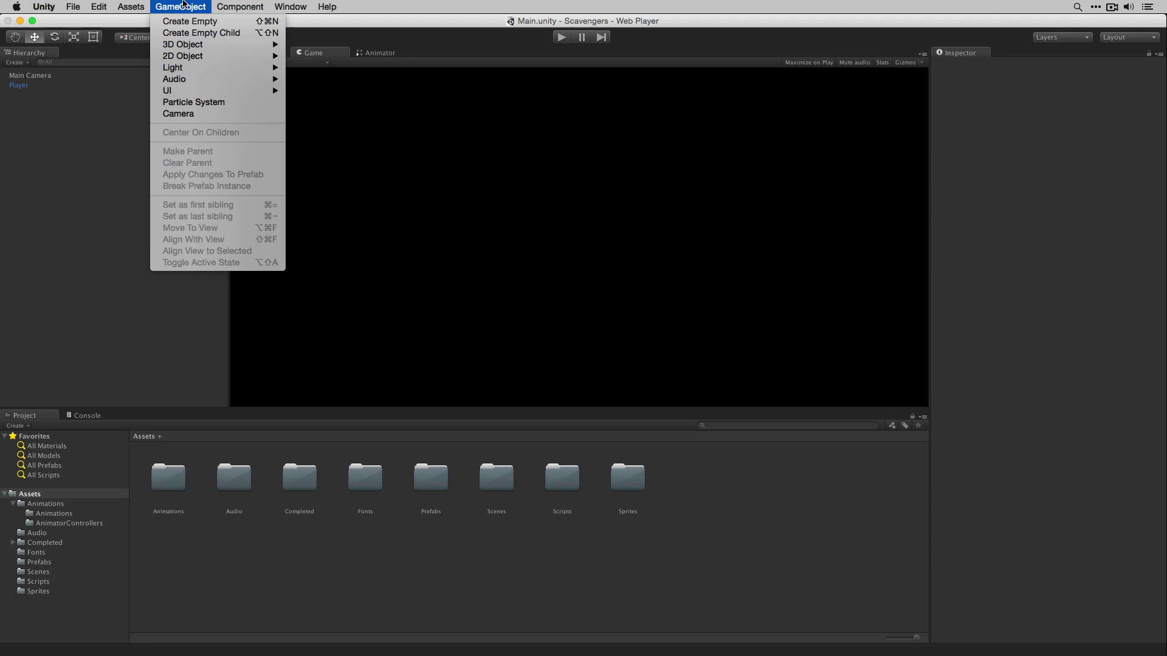
{"action": "mouse_move", "coordinate": [200, 91]}
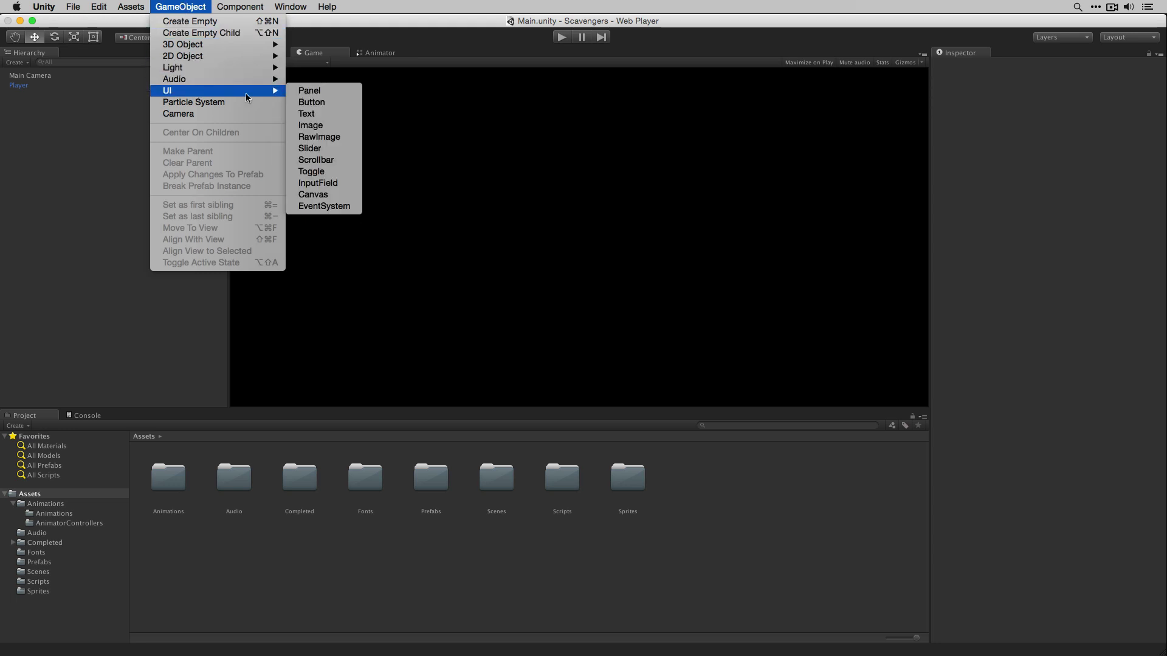
{"action": "left_click", "coordinate": [343, 197]}
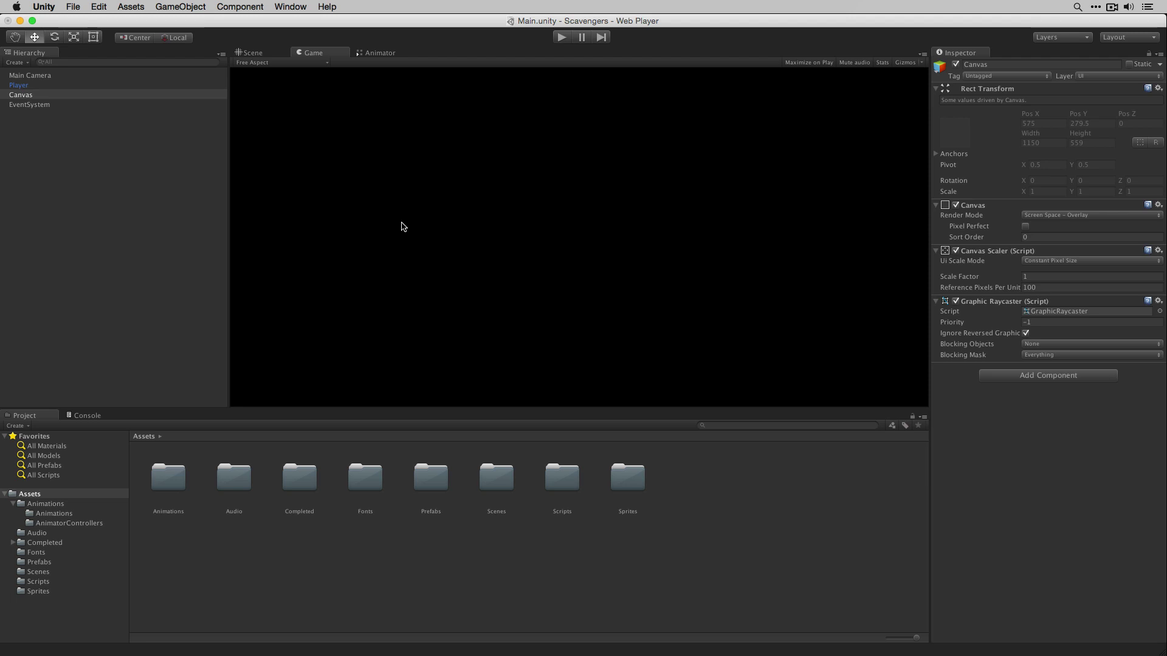
Add a UI Image under the Canvas
{"action": "left_click", "coordinate": [180, 7]}
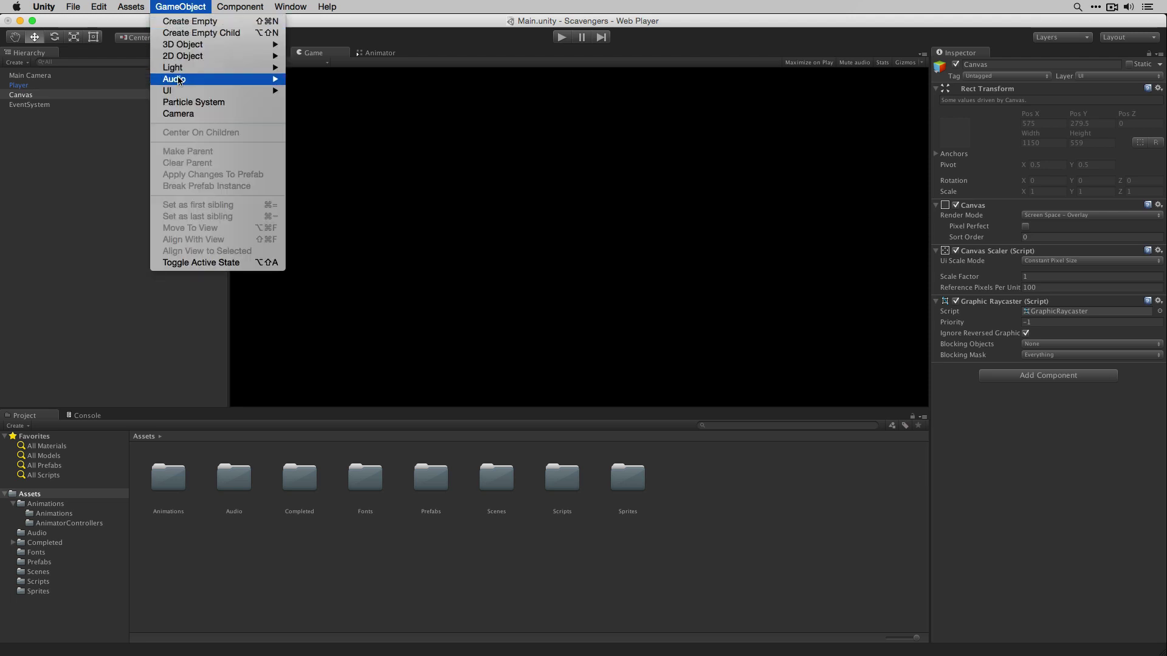
{"action": "mouse_move", "coordinate": [183, 96]}
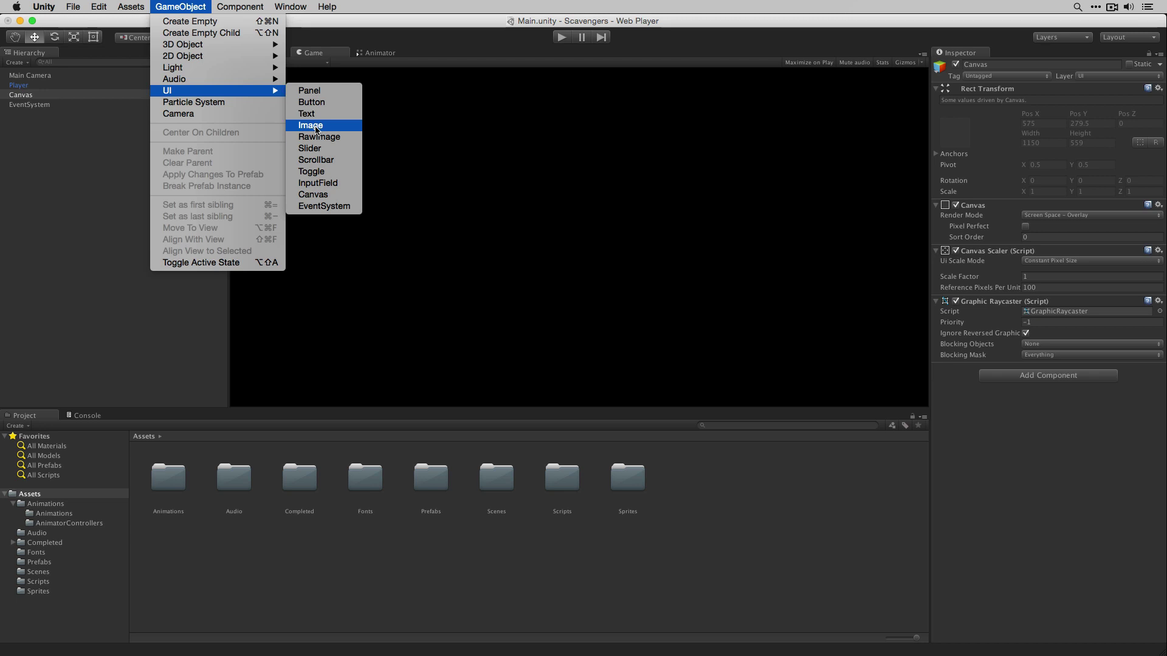
{"action": "key", "text": "Escape"}
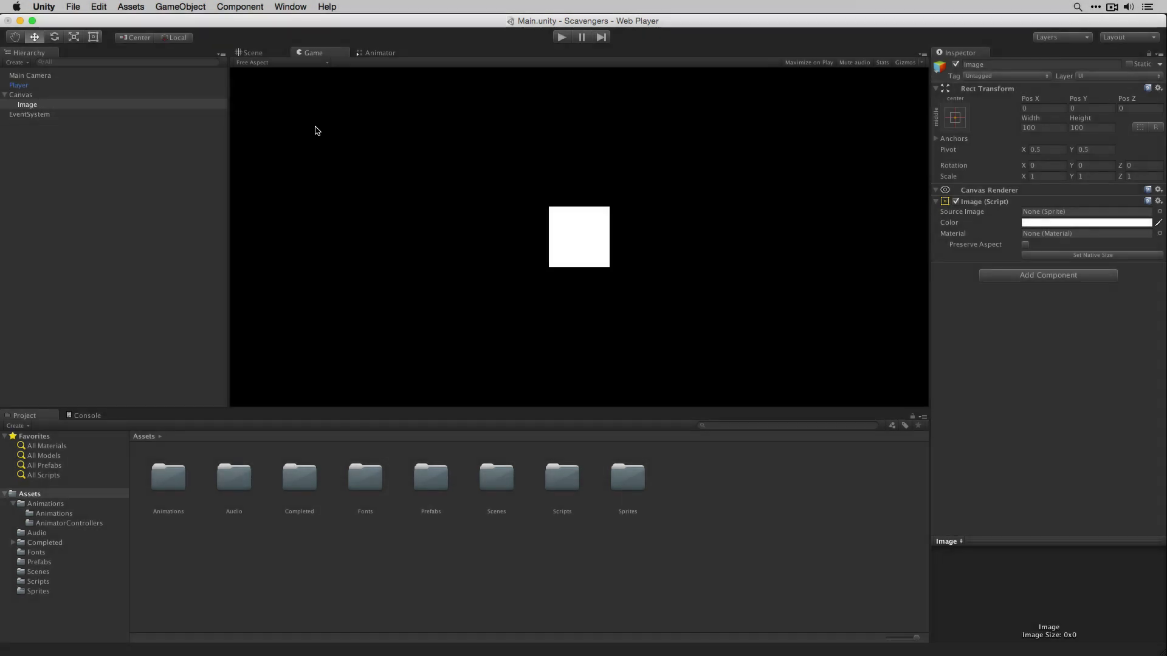
In the Scene view, apply the stretch-stretch anchor preset so the Image fills the canvas
{"action": "left_click", "coordinate": [252, 53]}
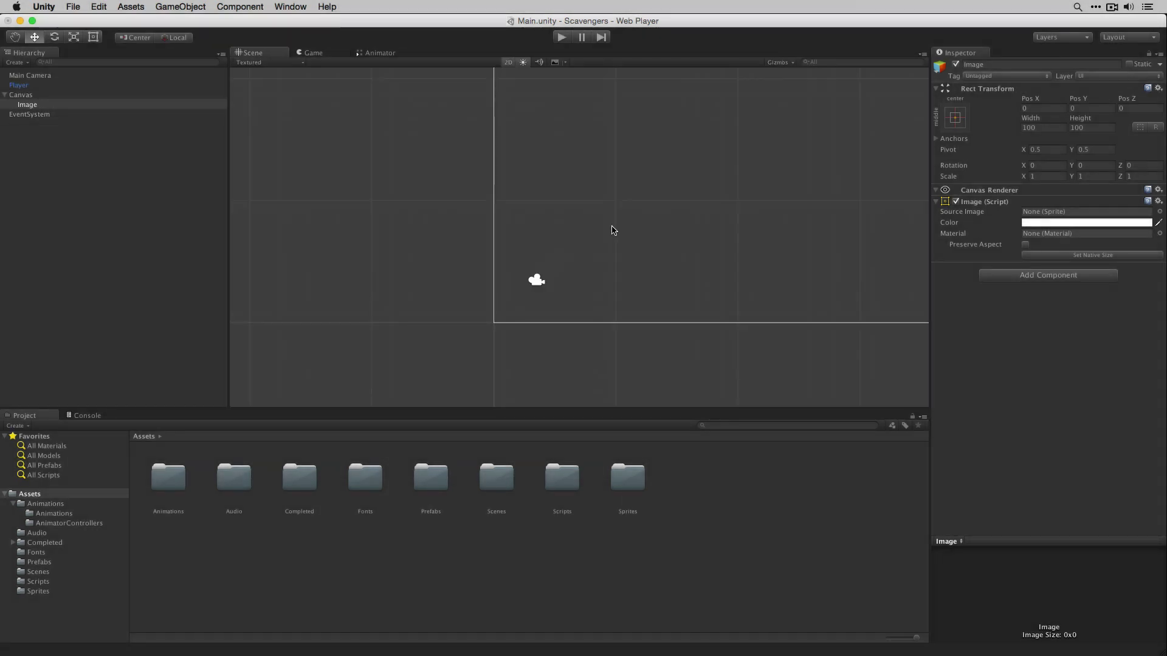
{"action": "scroll", "coordinate": [613, 230], "scroll_direction": "down", "scroll_amount": 10}
{"action": "scroll", "coordinate": [612, 230], "scroll_direction": "up", "scroll_amount": 2}
{"action": "scroll", "coordinate": [613, 230], "scroll_direction": "up", "scroll_amount": 1}
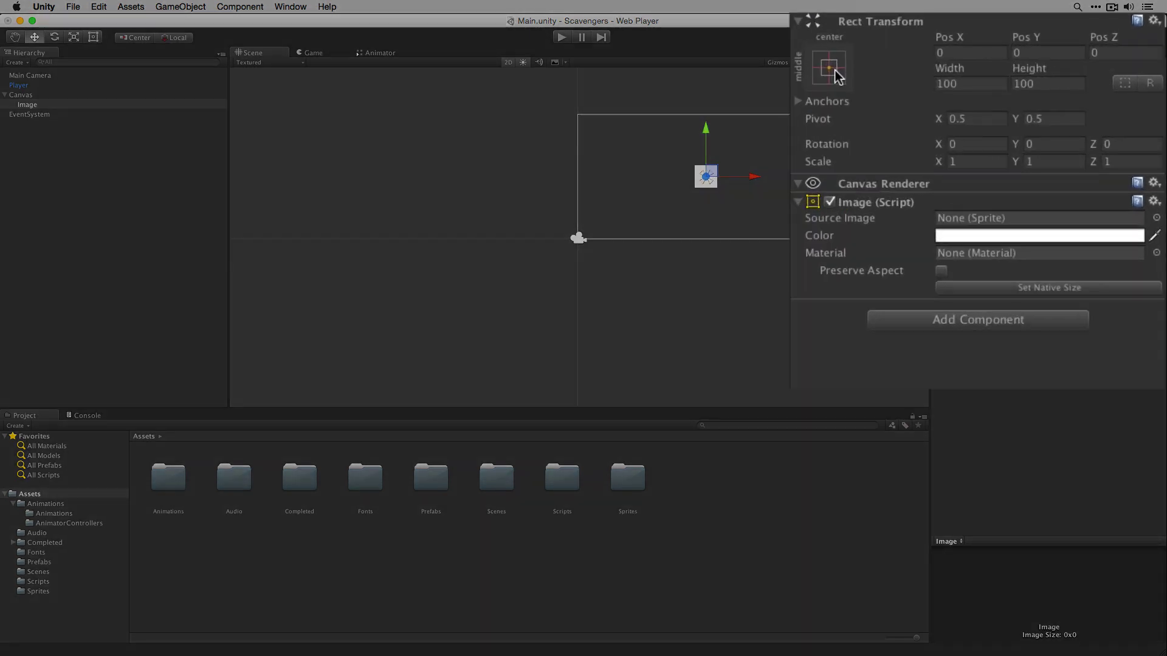
{"action": "left_click", "coordinate": [957, 120]}
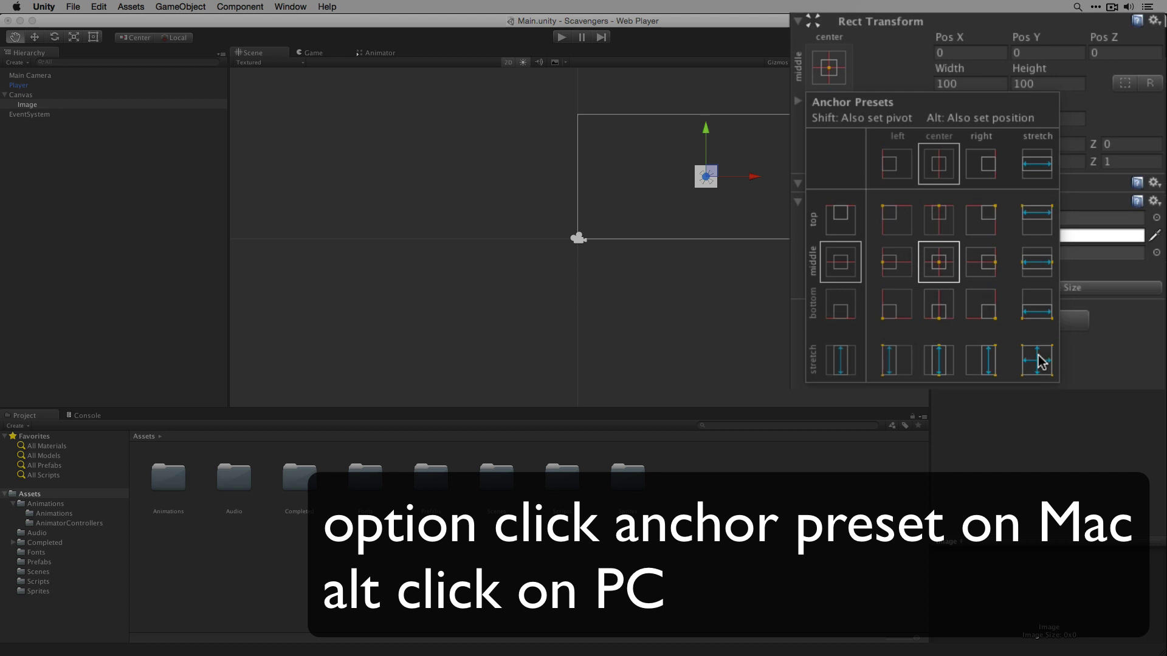
{"action": "left_click", "coordinate": [1037, 360], "text": "alt"}
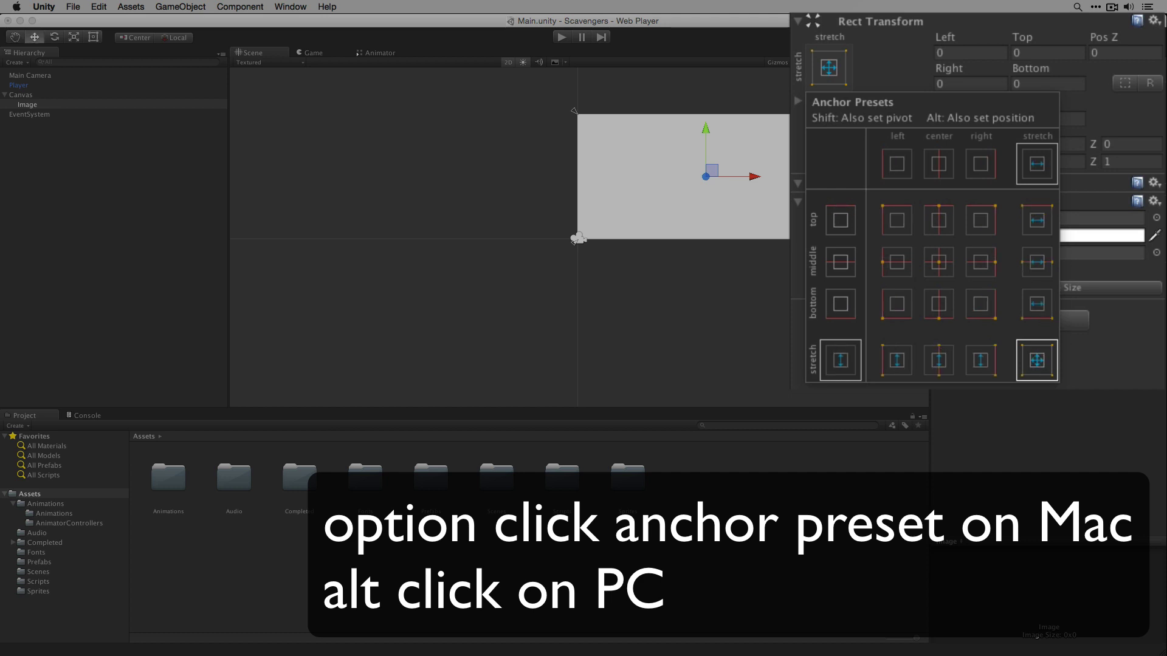
{"action": "left_click", "coordinate": [1086, 352]}
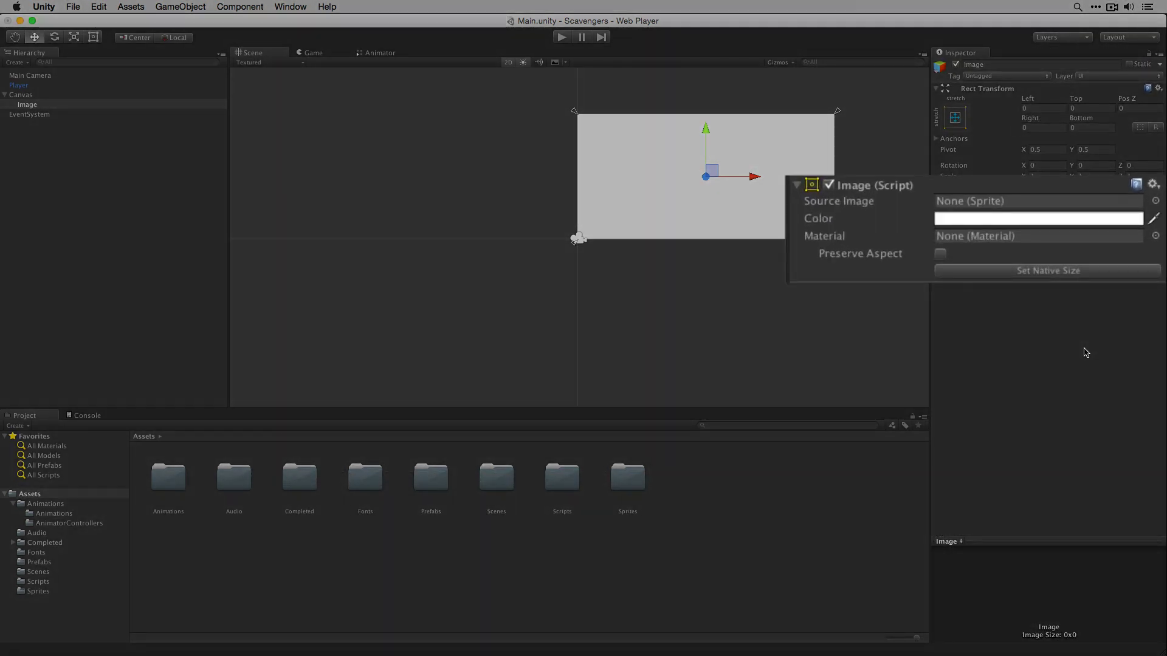
Make the Image colour black and rename it LevelImage
{"action": "left_click", "coordinate": [1026, 223]}
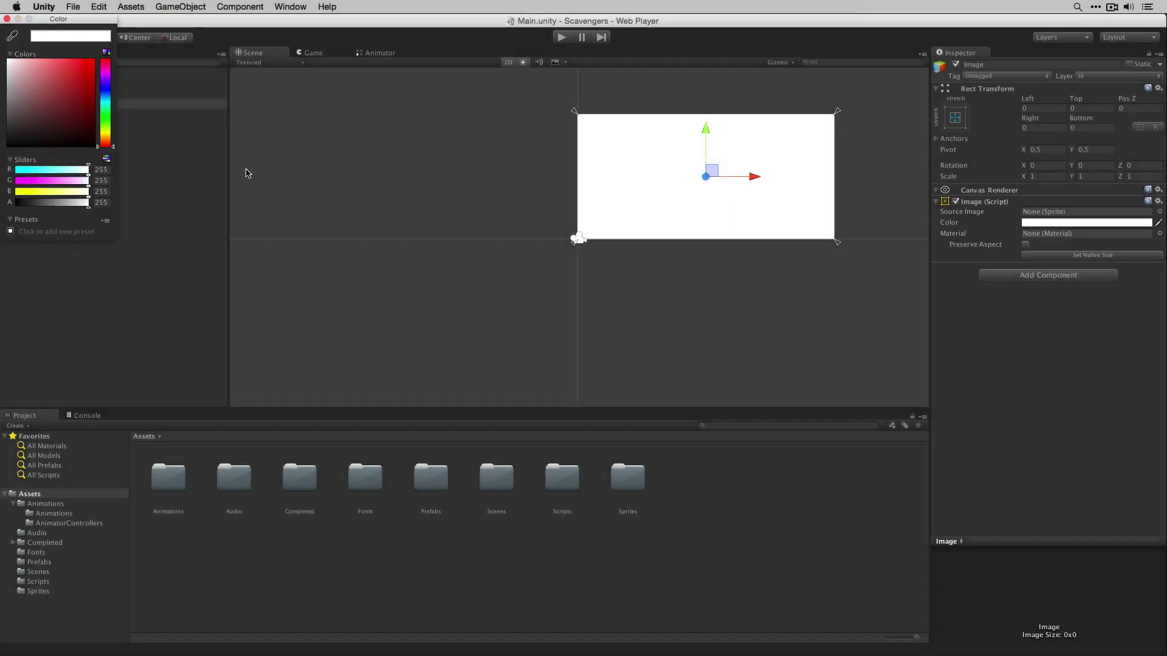
{"action": "left_click_drag", "start_coordinate": [66, 127], "coordinate": [130, 182]}
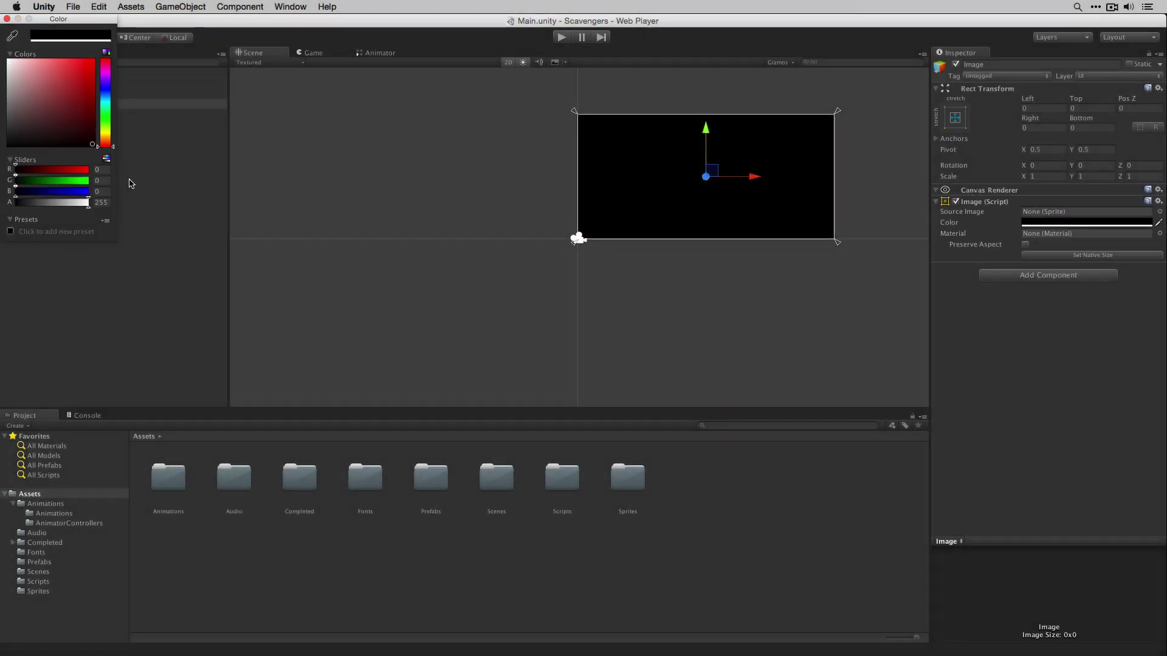
{"action": "left_click", "coordinate": [7, 19]}
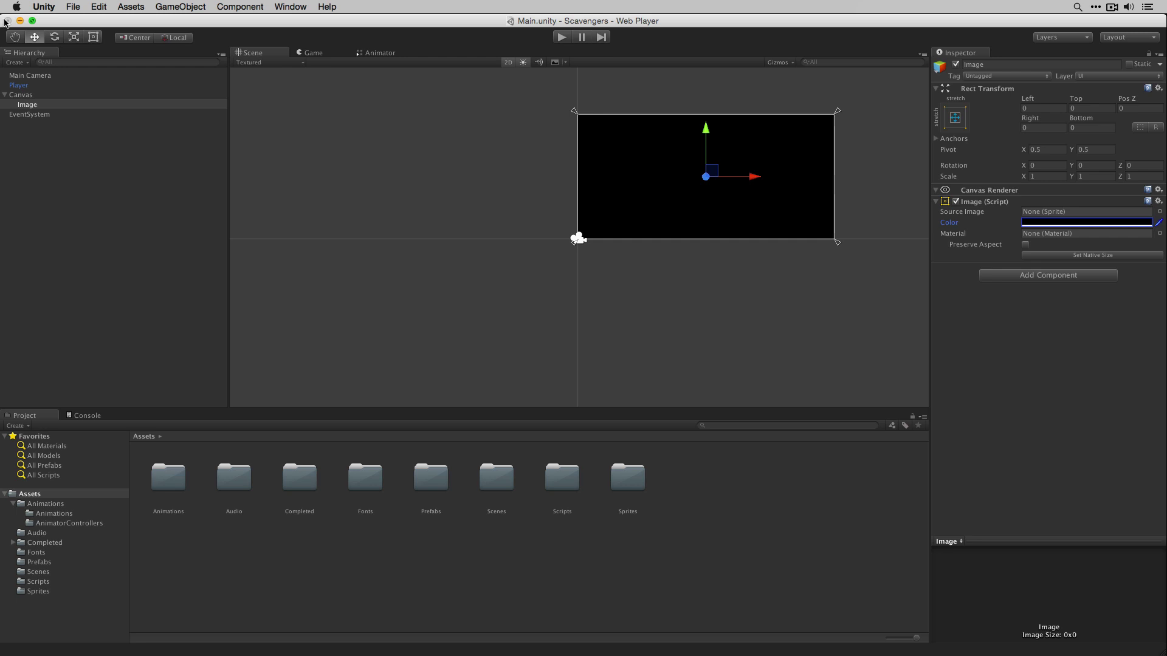
{"action": "type", "text": "LevelImag"}
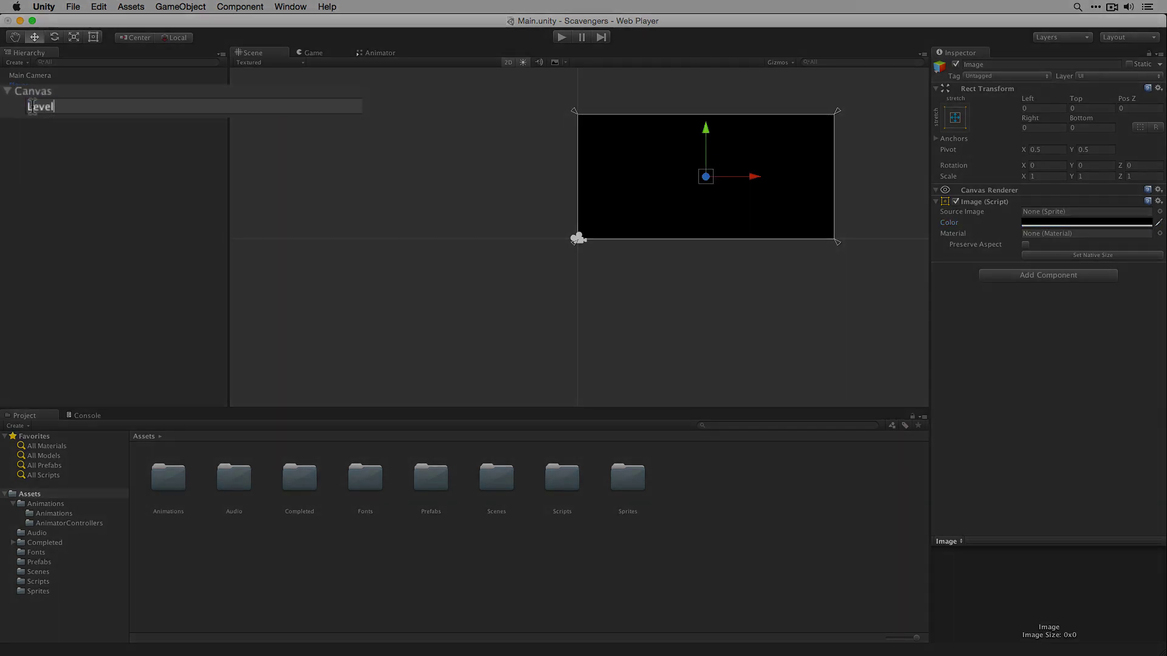
{"action": "type", "text": "e"}
{"action": "key", "text": "Return"}
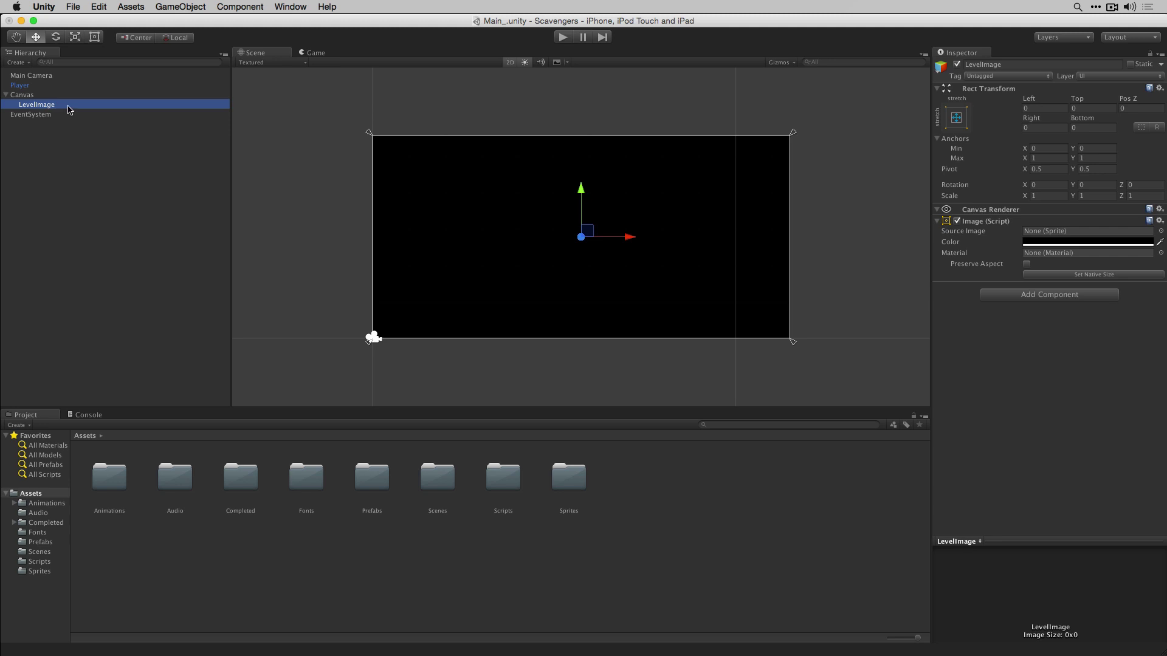
Add a UI Text object under the Canvas named LevelText
{"action": "left_click", "coordinate": [159, 7]}
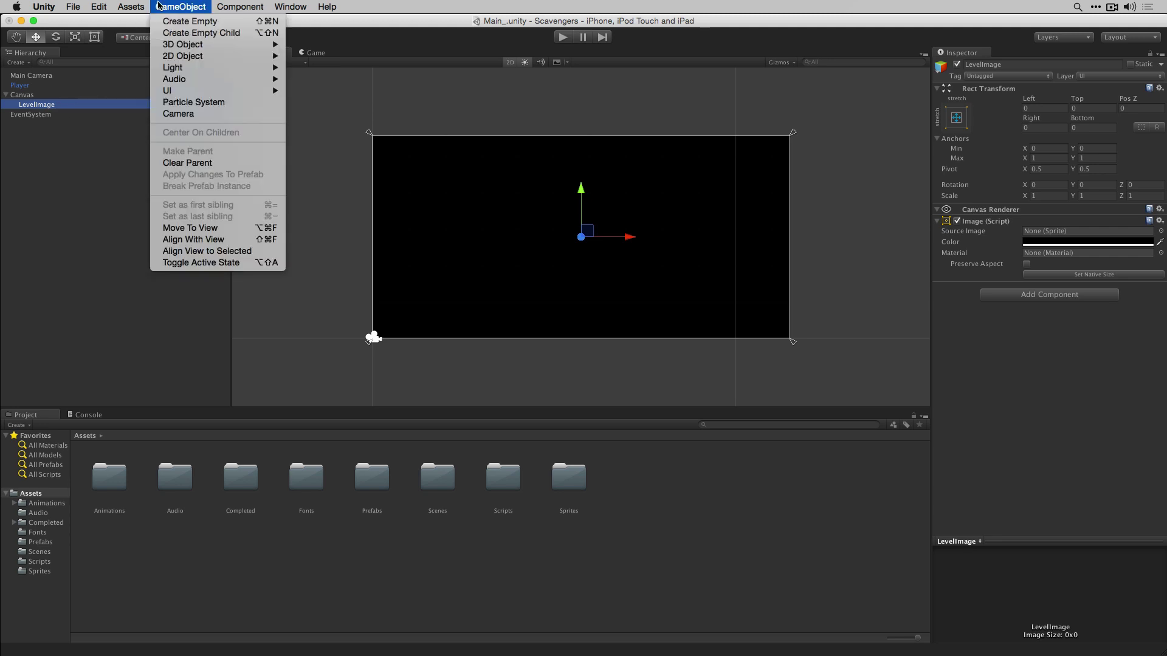
{"action": "mouse_move", "coordinate": [282, 93]}
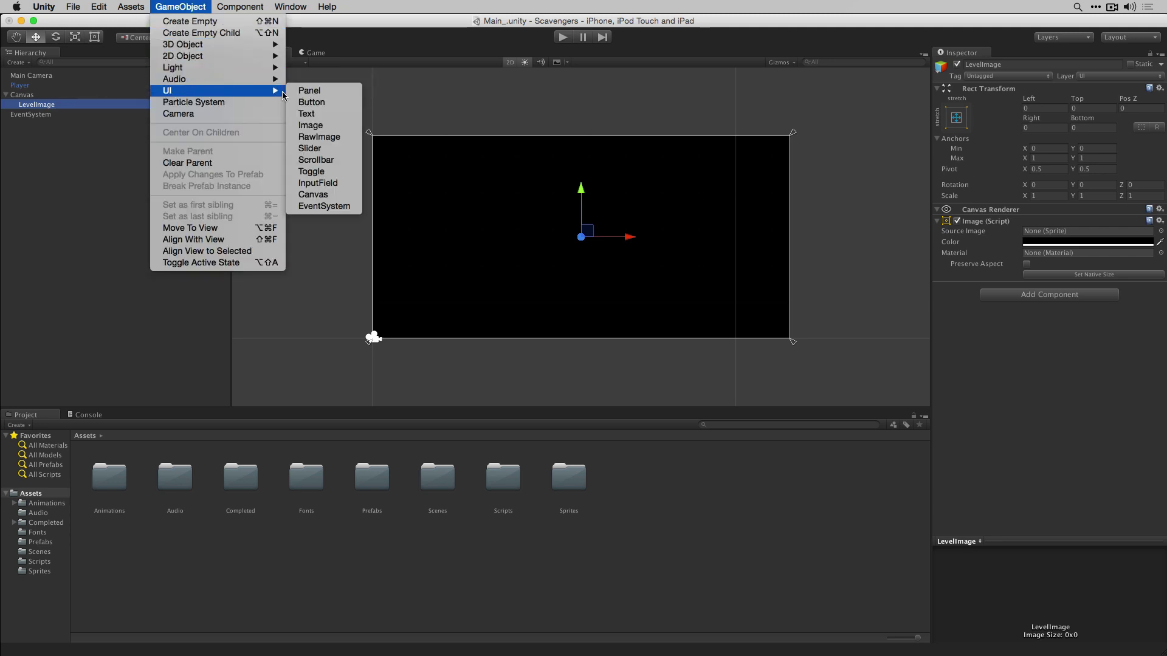
{"action": "left_click", "coordinate": [306, 113]}
{"action": "type", "text": "LevelText"}
{"action": "key", "text": "Return"}
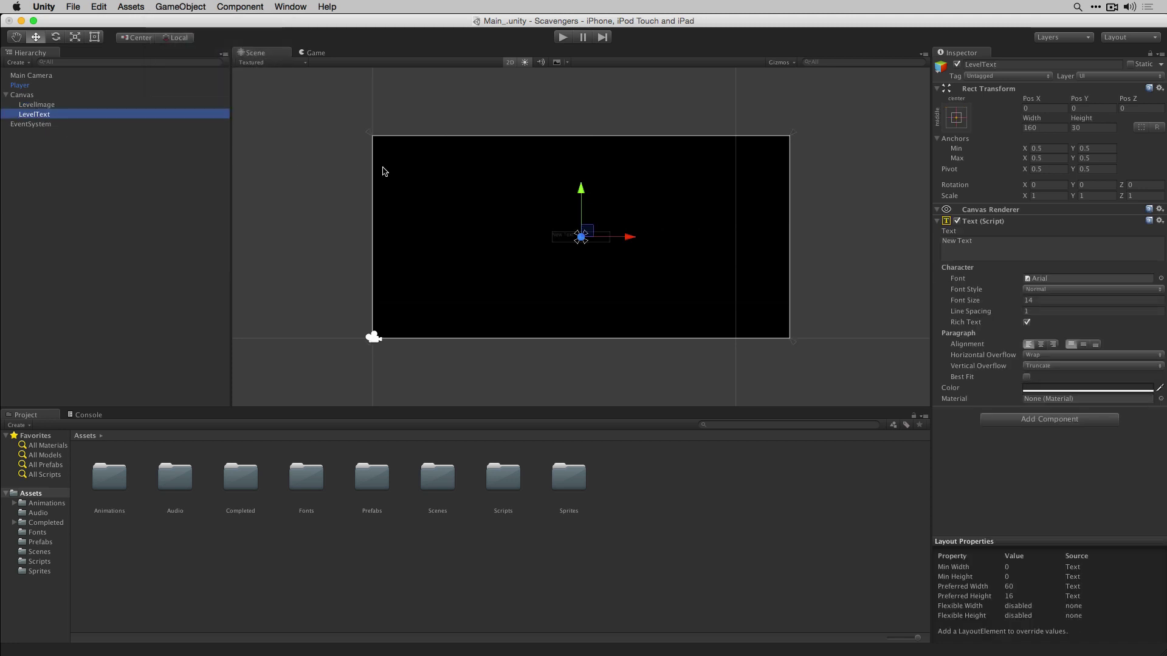
Keep LevelText anchored at middle-centre and set its colour to white
{"action": "left_click", "coordinate": [964, 125]}
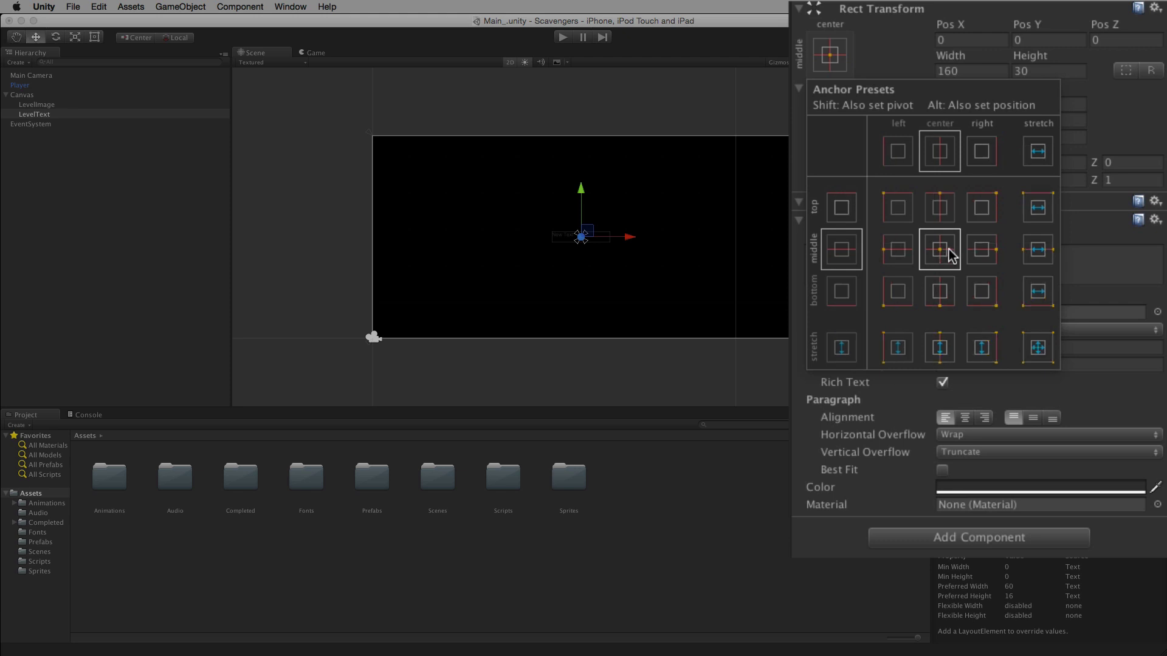
{"action": "left_click", "coordinate": [1125, 221]}
{"action": "left_click", "coordinate": [1088, 388]}
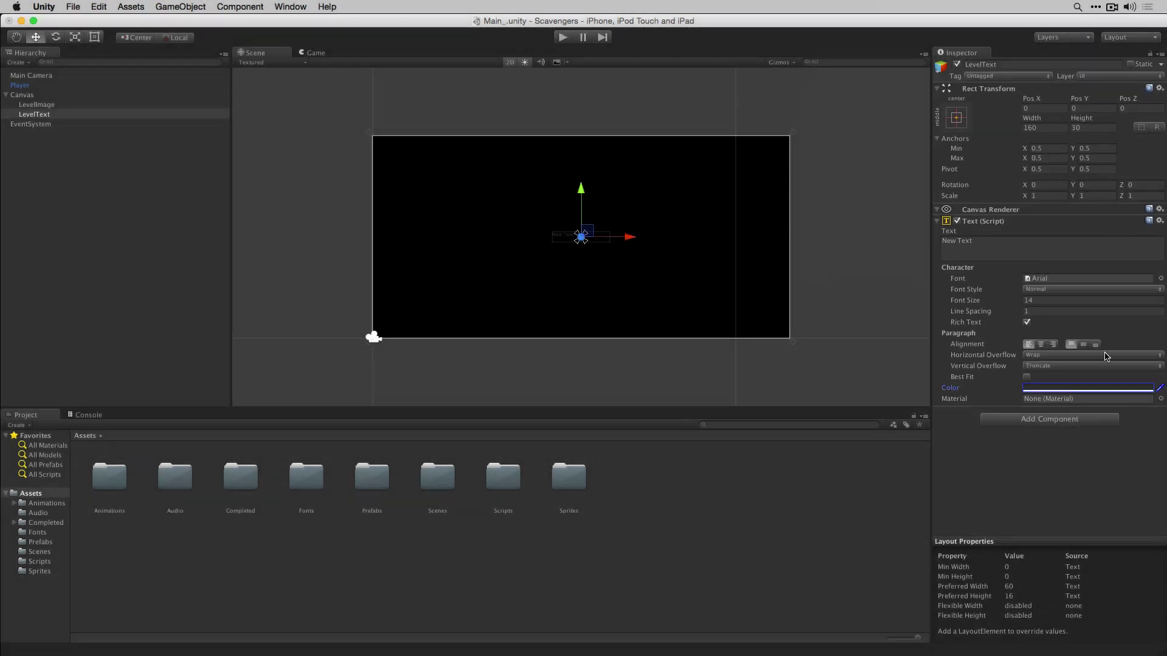
{"action": "left_click", "coordinate": [1087, 389]}
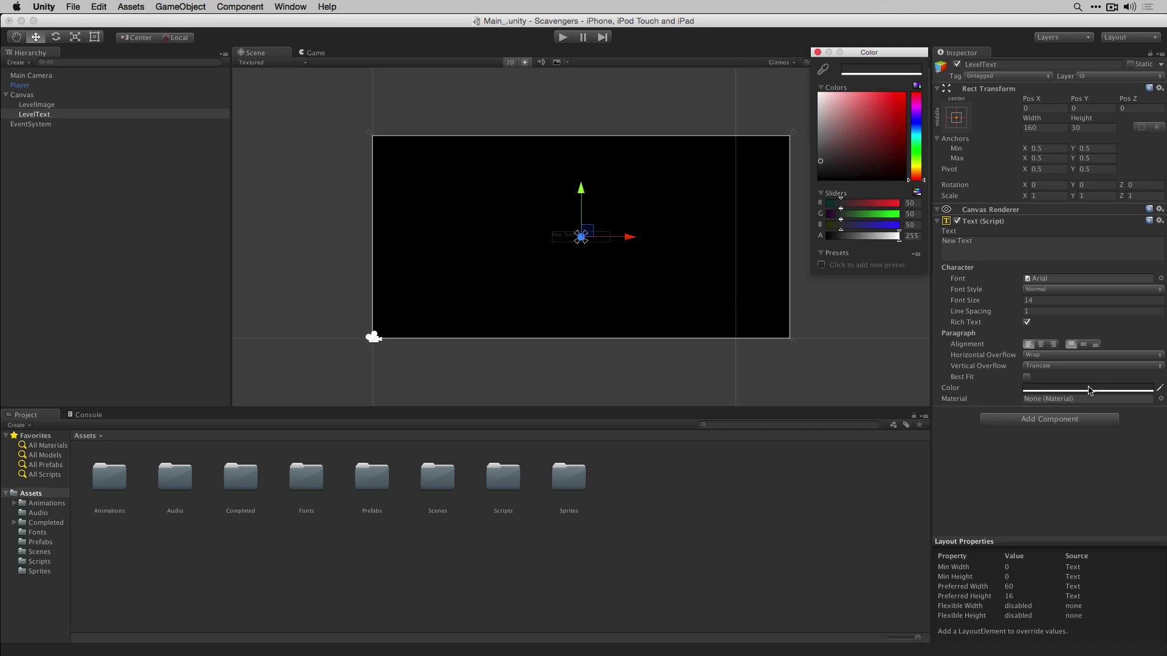
{"action": "mouse_move", "coordinate": [824, 174]}
{"action": "left_mouse_down"}
{"action": "mouse_move", "coordinate": [820, 129]}
{"action": "mouse_move", "coordinate": [782, 65]}
{"action": "left_mouse_up"}
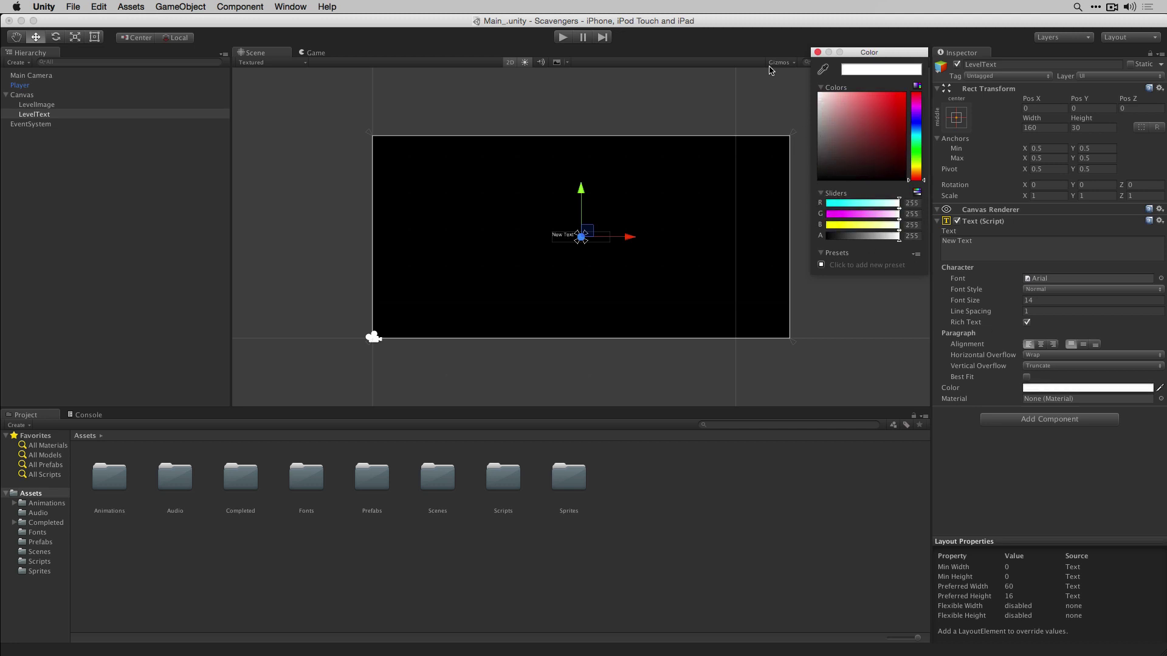
{"action": "left_click", "coordinate": [818, 52]}
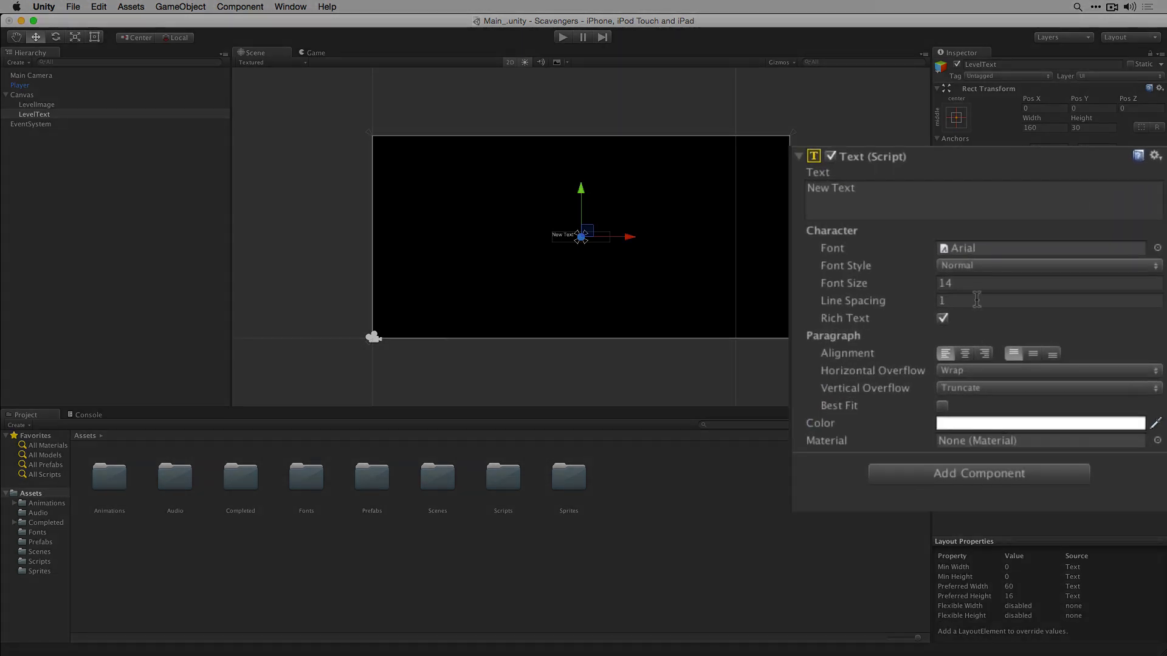
{"action": "left_click", "coordinate": [1049, 300]}
Give LevelText font size 32, Overflow on both axes, and centre-middle alignment
{"action": "type", "text": "32"}
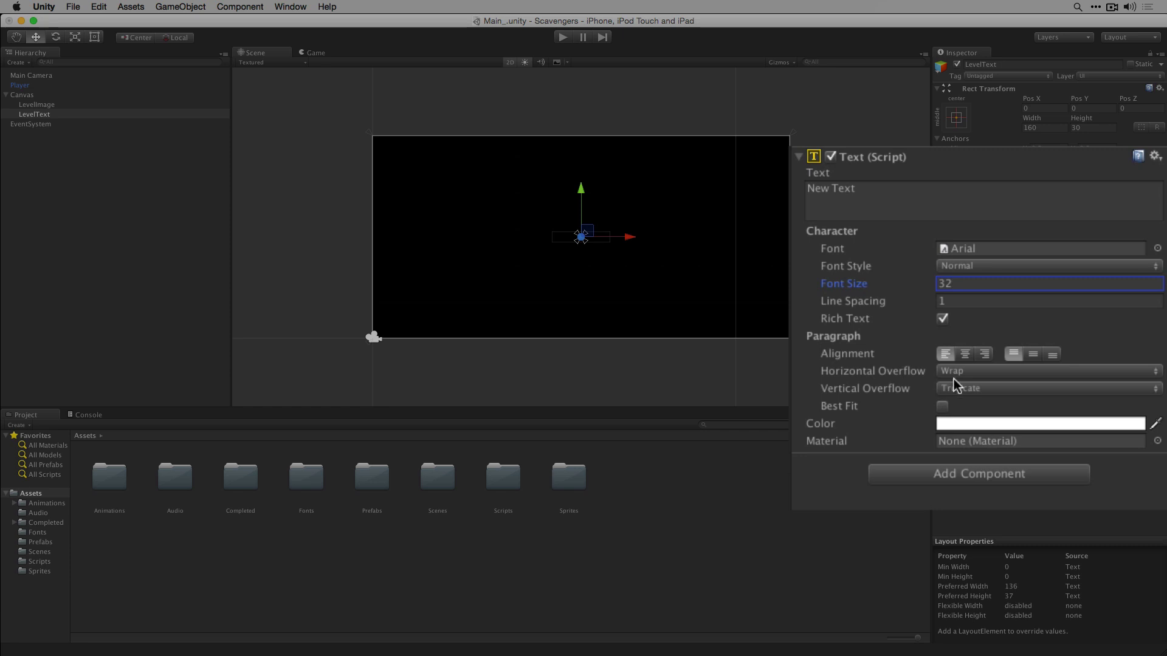
{"action": "left_click", "coordinate": [1004, 372]}
{"action": "left_click", "coordinate": [1003, 391]}
{"action": "left_click", "coordinate": [1000, 388]}
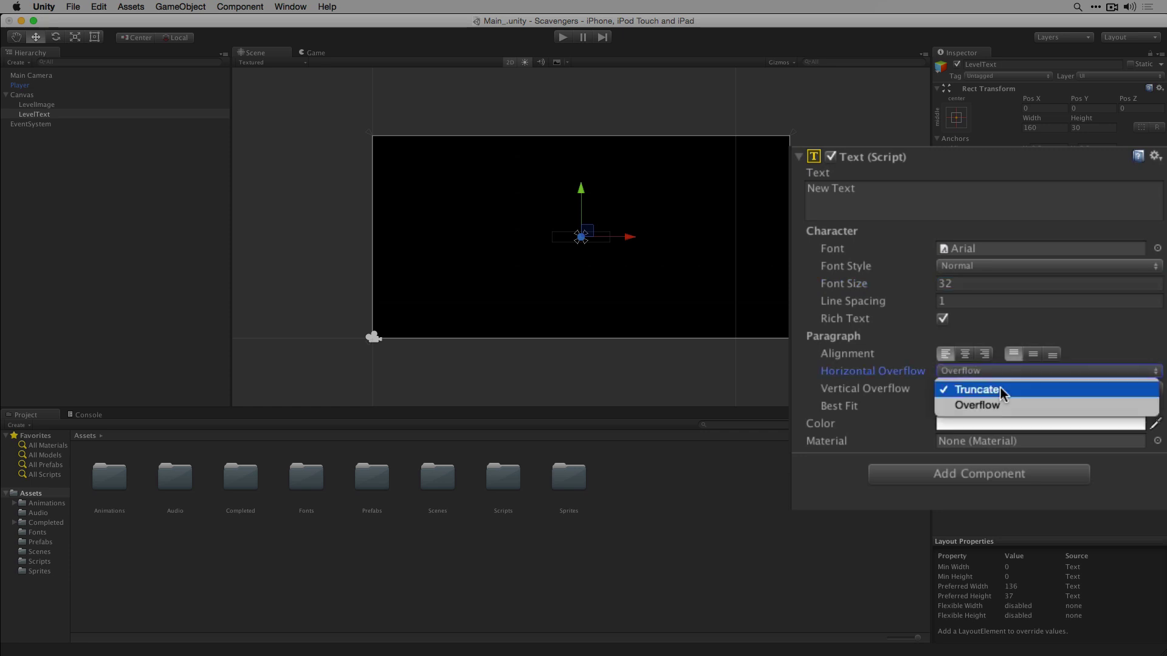
{"action": "left_click", "coordinate": [993, 408]}
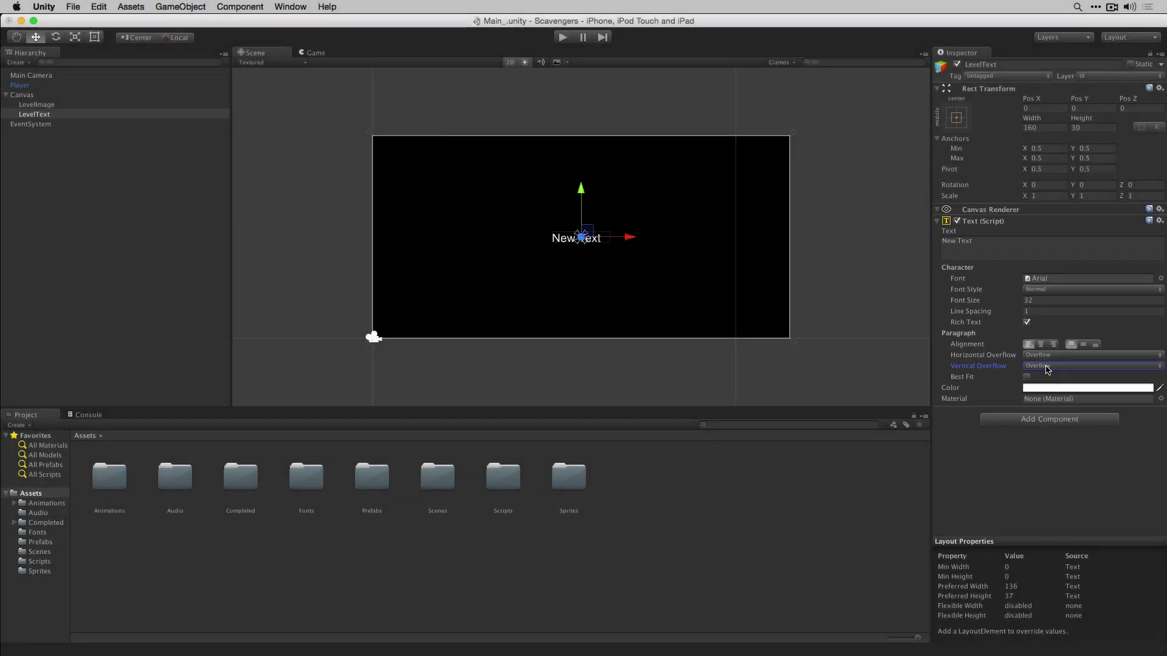
{"action": "left_click", "coordinate": [964, 354]}
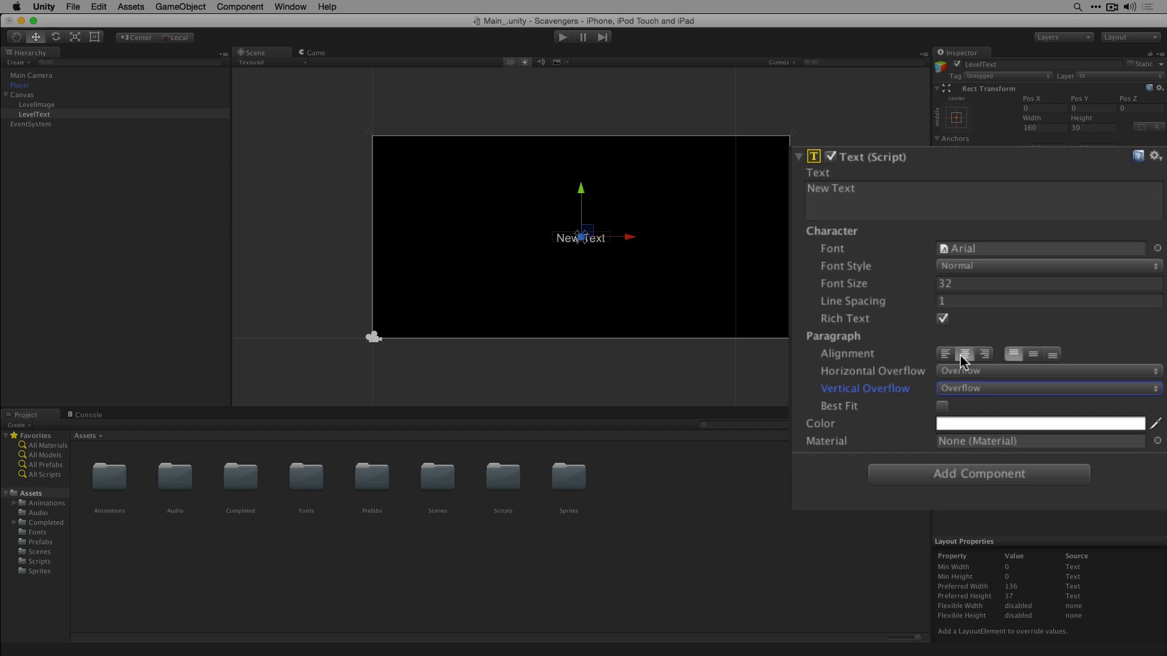
{"action": "left_click", "coordinate": [1032, 355]}
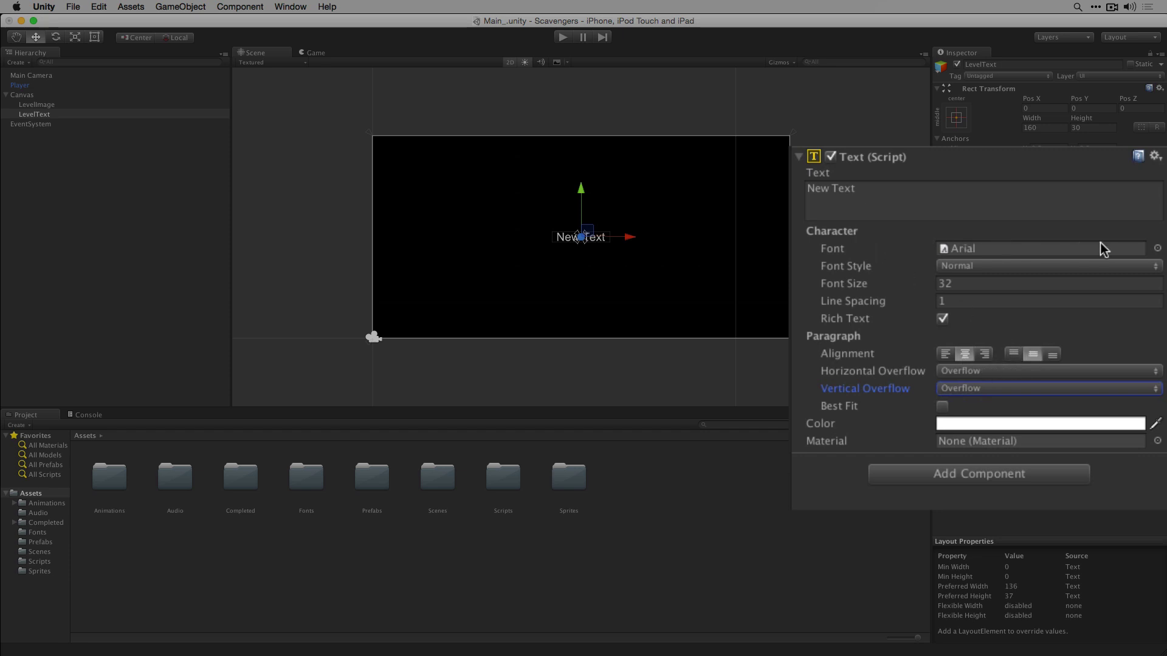
Set LevelText's font to PressStart2P-Regular
{"action": "left_click", "coordinate": [1157, 249]}
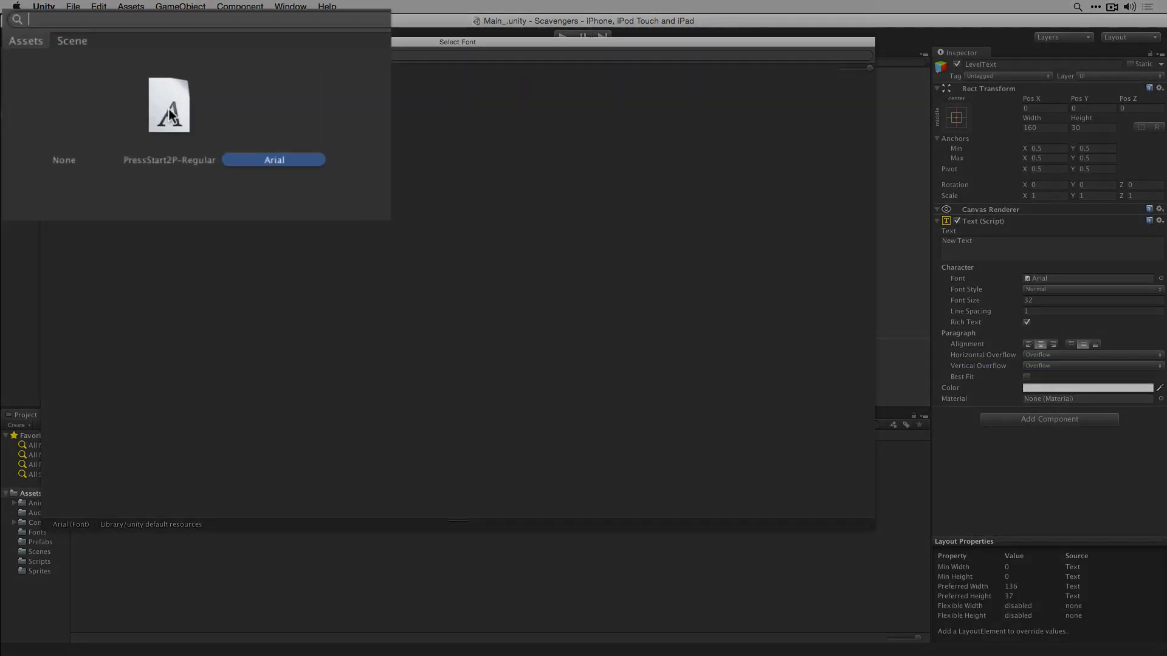
{"action": "left_click", "coordinate": [145, 114]}
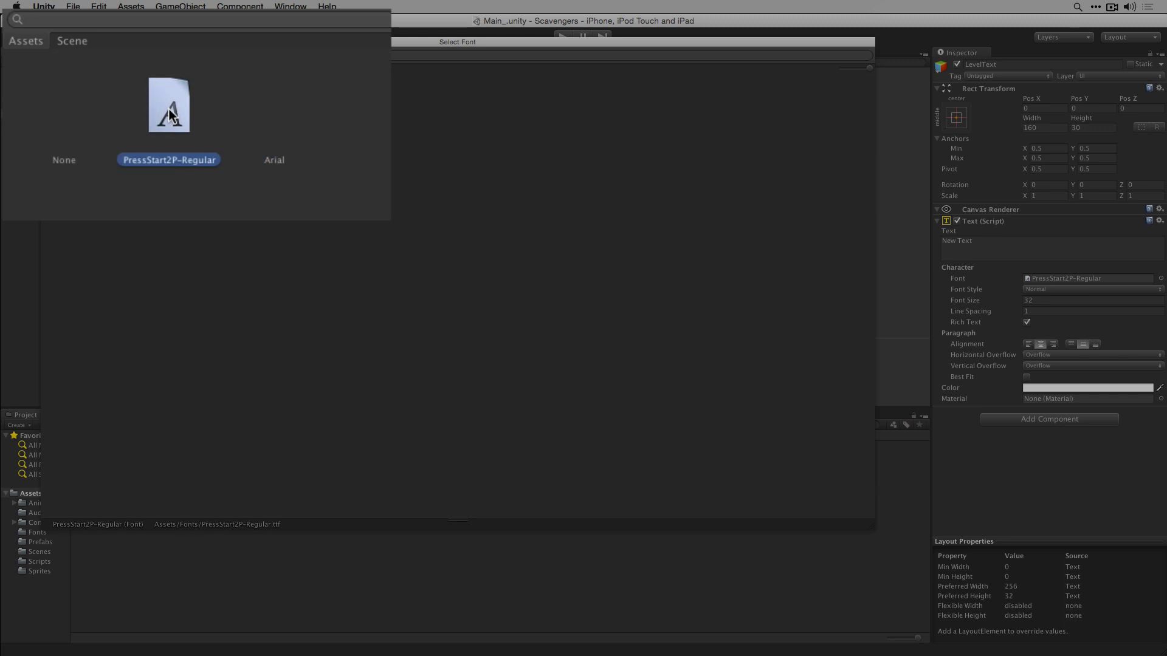
{"action": "double_click", "coordinate": [146, 116]}
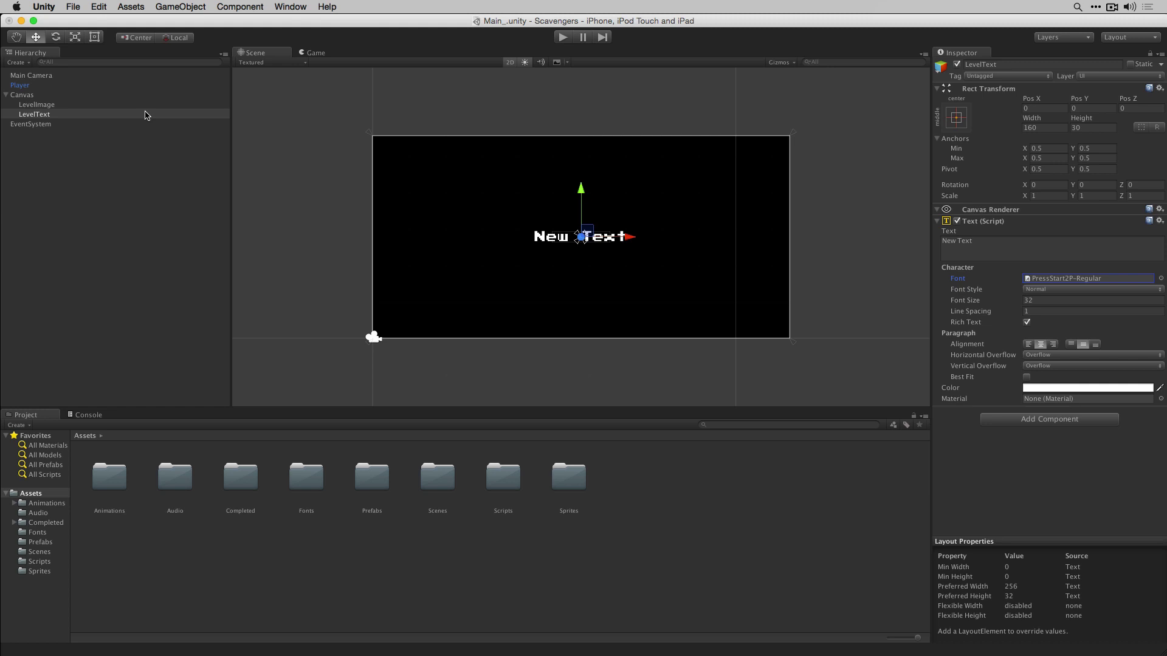
Change the label text to 'Day 1' and nest LevelText under LevelImage
{"action": "left_click", "coordinate": [991, 249]}
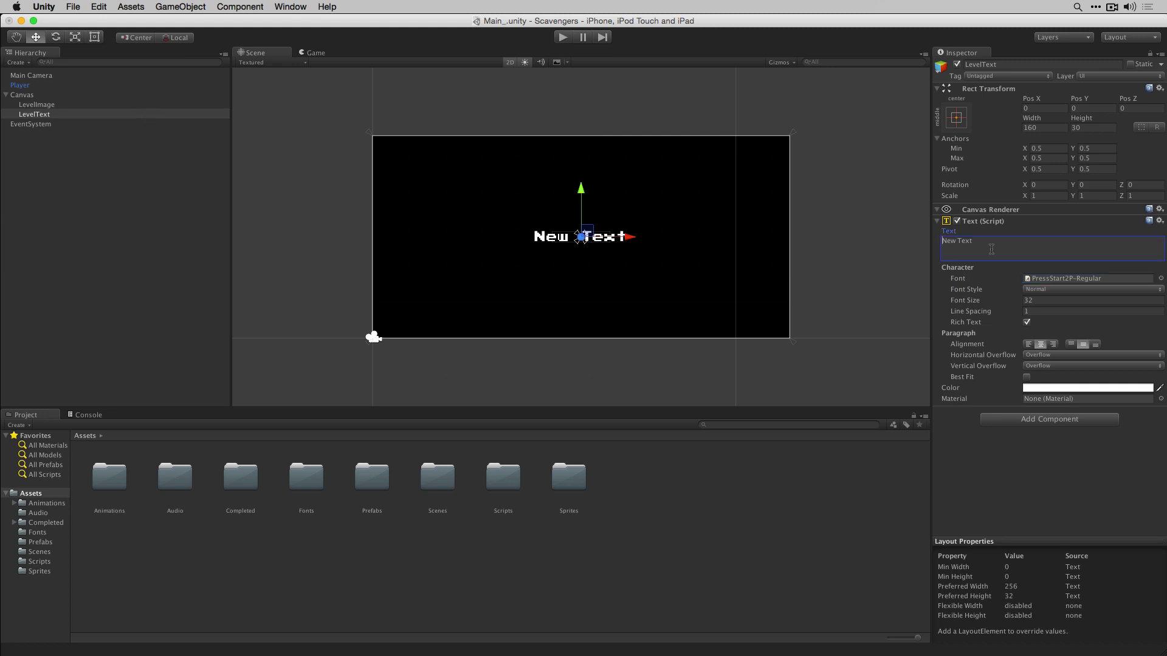
{"action": "key", "text": "super+a"}
{"action": "key", "text": "BackSpace"}
{"action": "type", "text": "Day 1"}
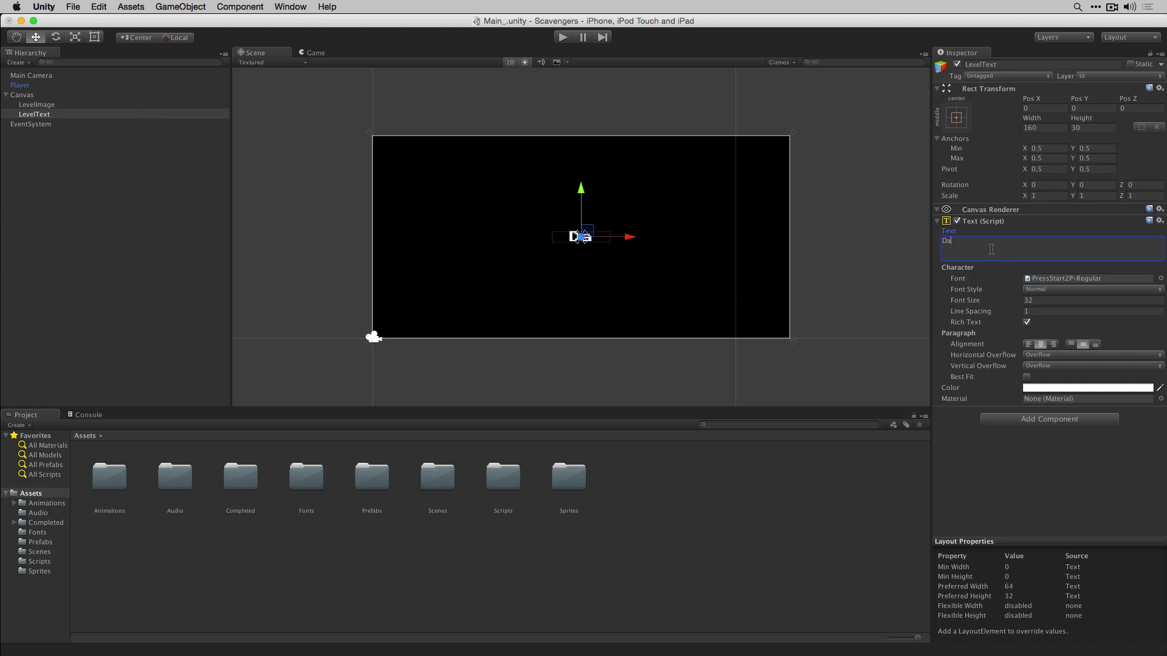
{"action": "left_click", "coordinate": [1018, 464]}
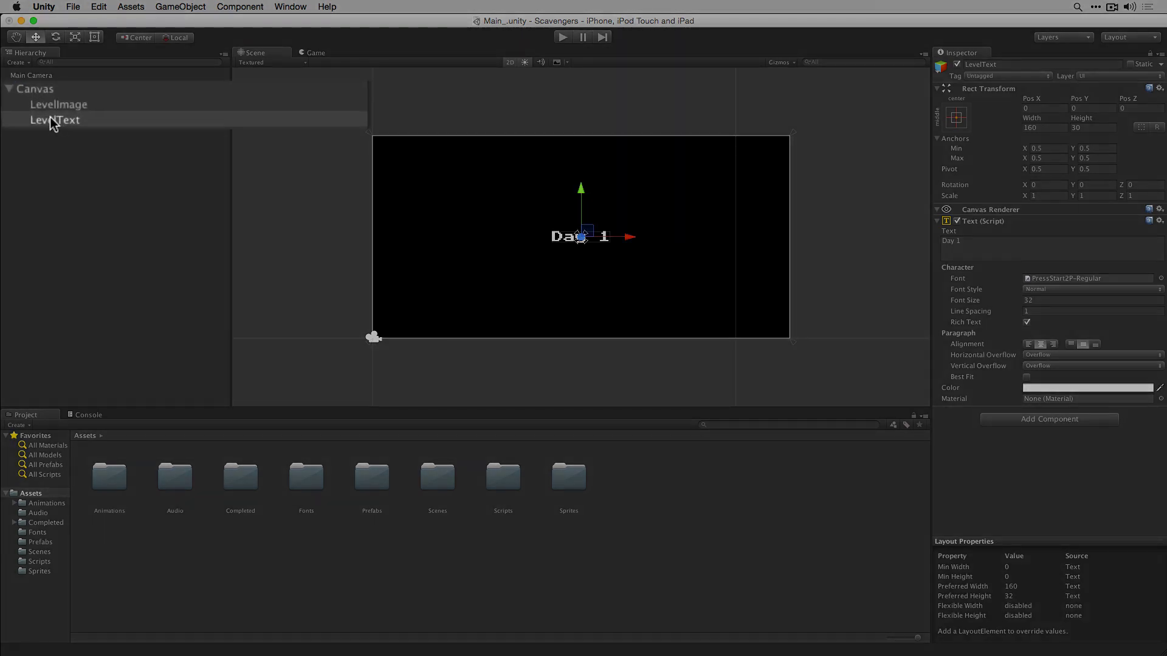
{"action": "left_click_drag", "start_coordinate": [50, 121], "coordinate": [85, 108]}
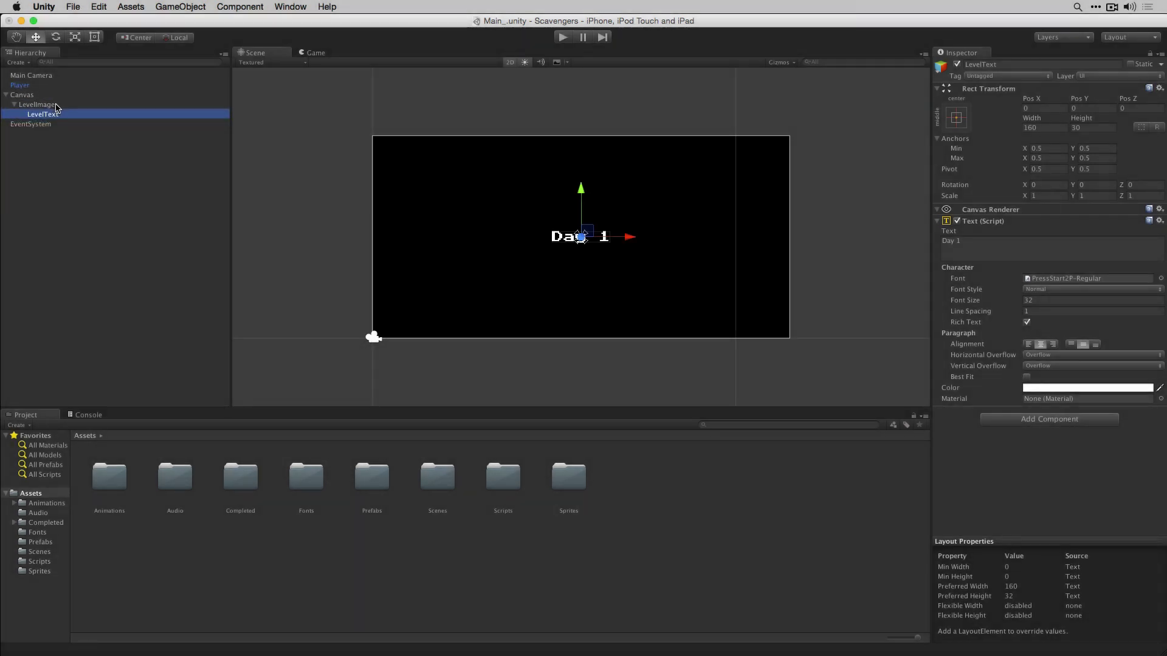
{"action": "left_click", "coordinate": [59, 95]}
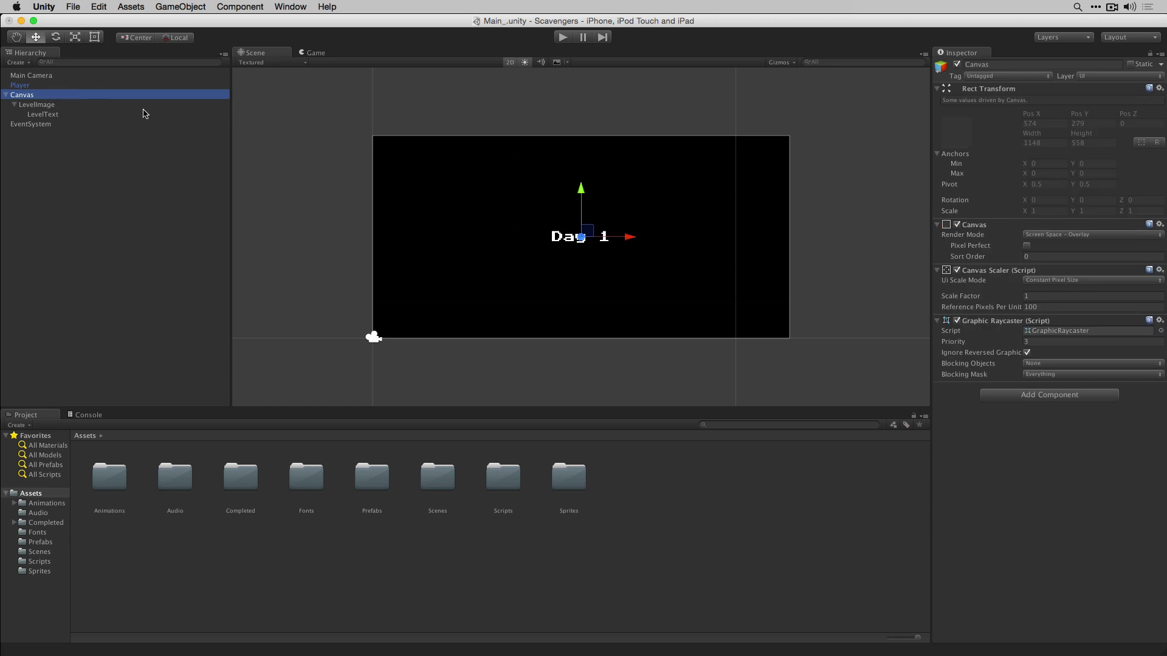
Add a new UI Text object under the Canvas
{"action": "left_click", "coordinate": [178, 7]}
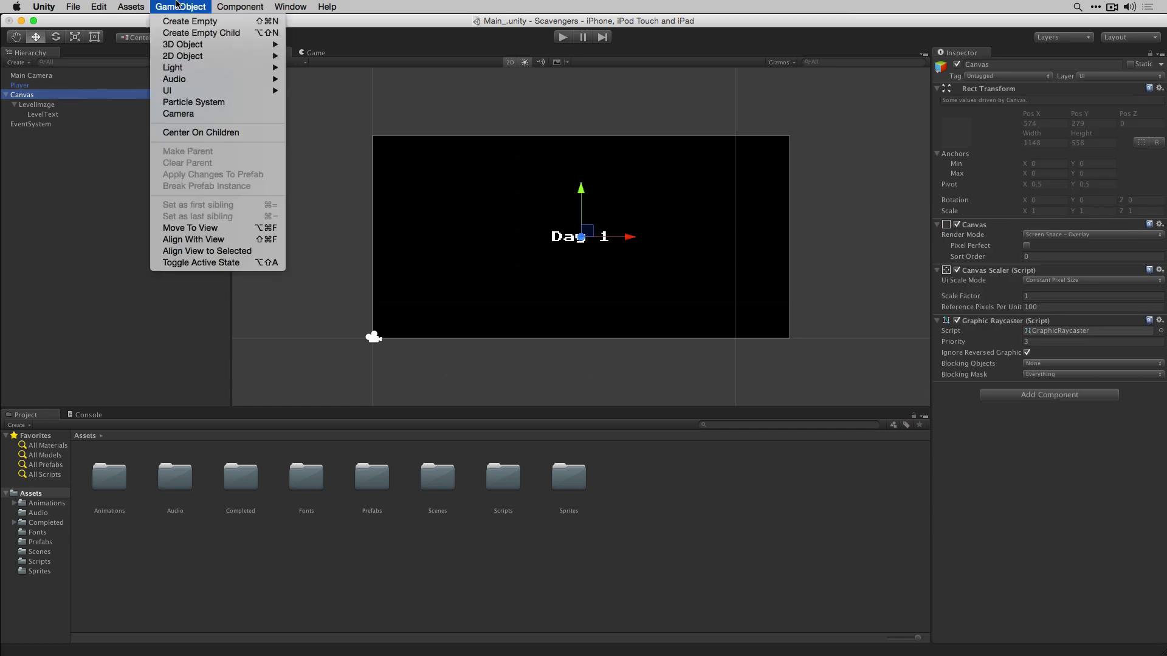
{"action": "mouse_move", "coordinate": [259, 91]}
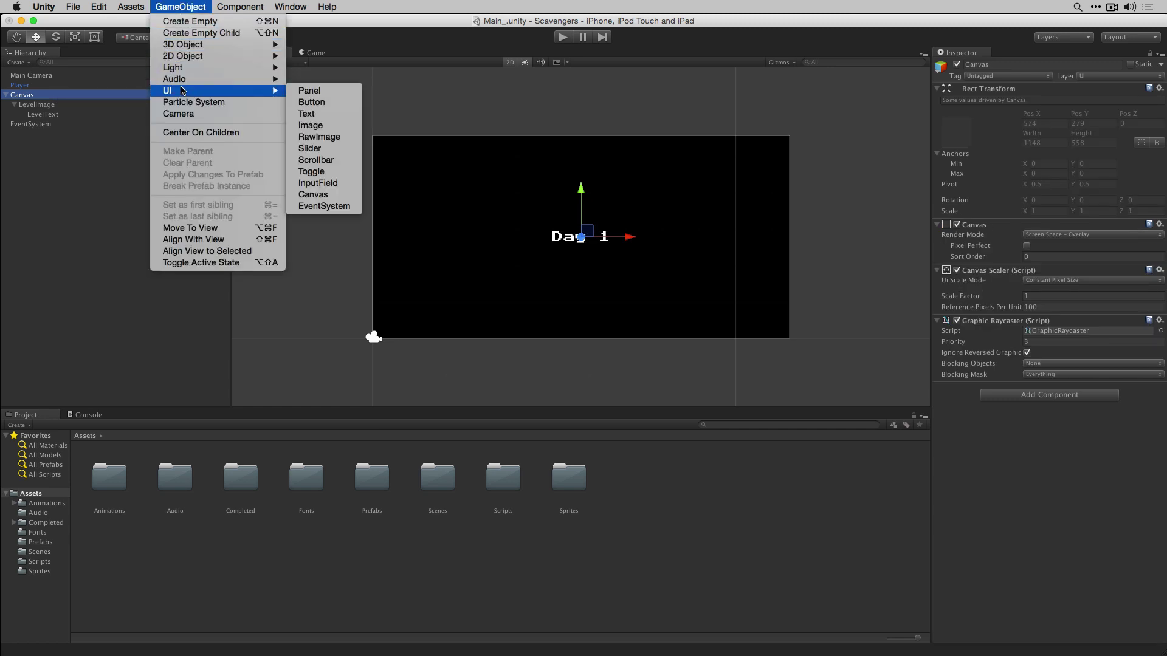
{"action": "left_click", "coordinate": [317, 113]}
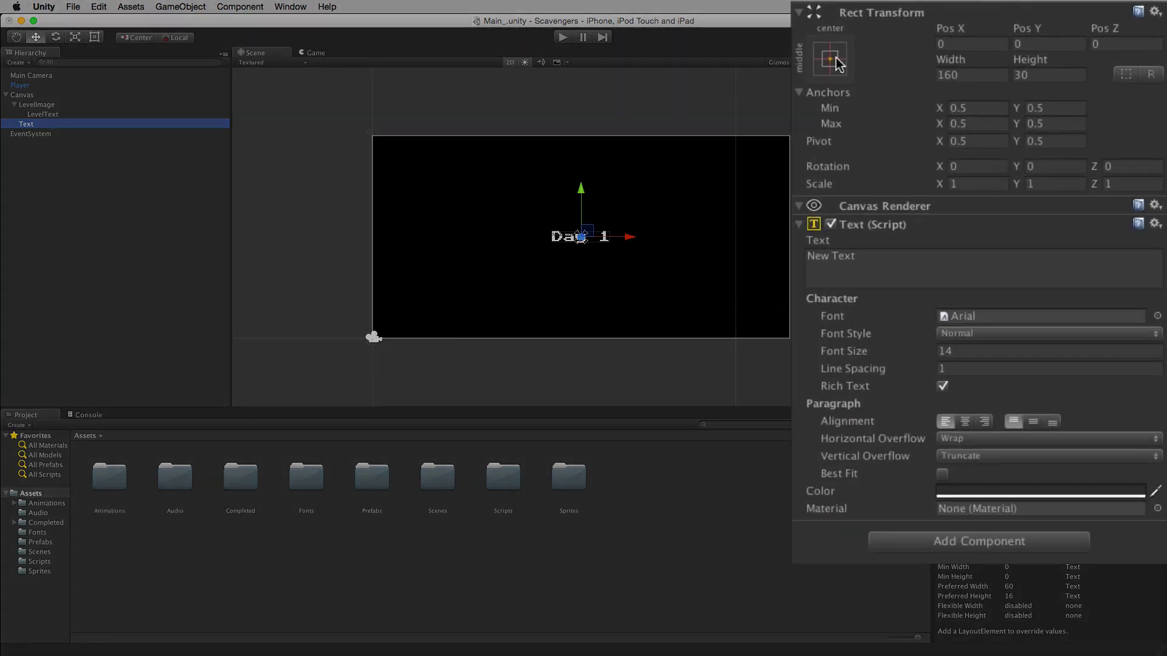
Alt-apply the bottom-centre anchor preset so the text sits at Pos Y 15
{"action": "left_click", "coordinate": [956, 117]}
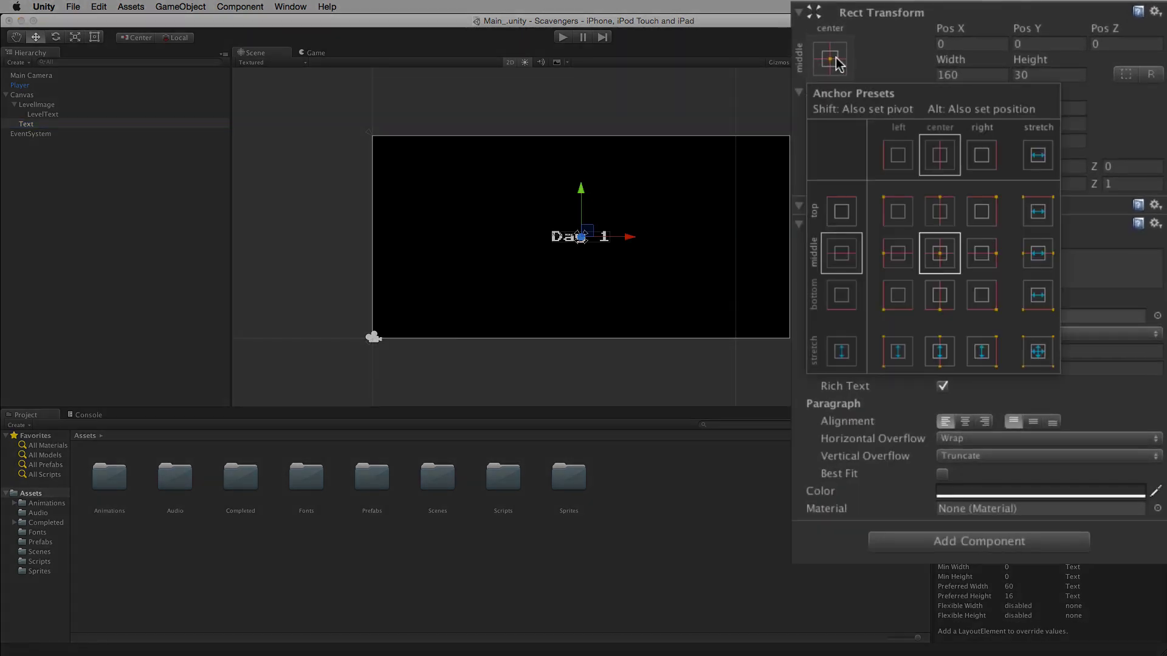
{"action": "key", "text": "alt"}
{"action": "left_click", "coordinate": [940, 298], "text": "alt"}
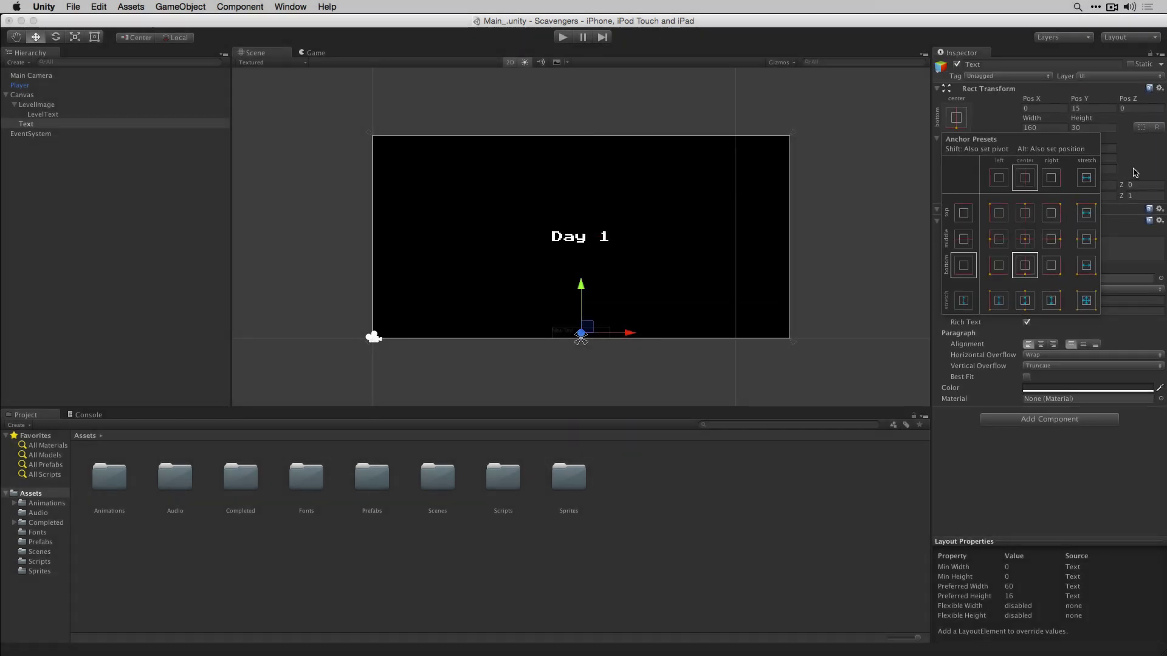
{"action": "left_click", "coordinate": [1133, 173]}
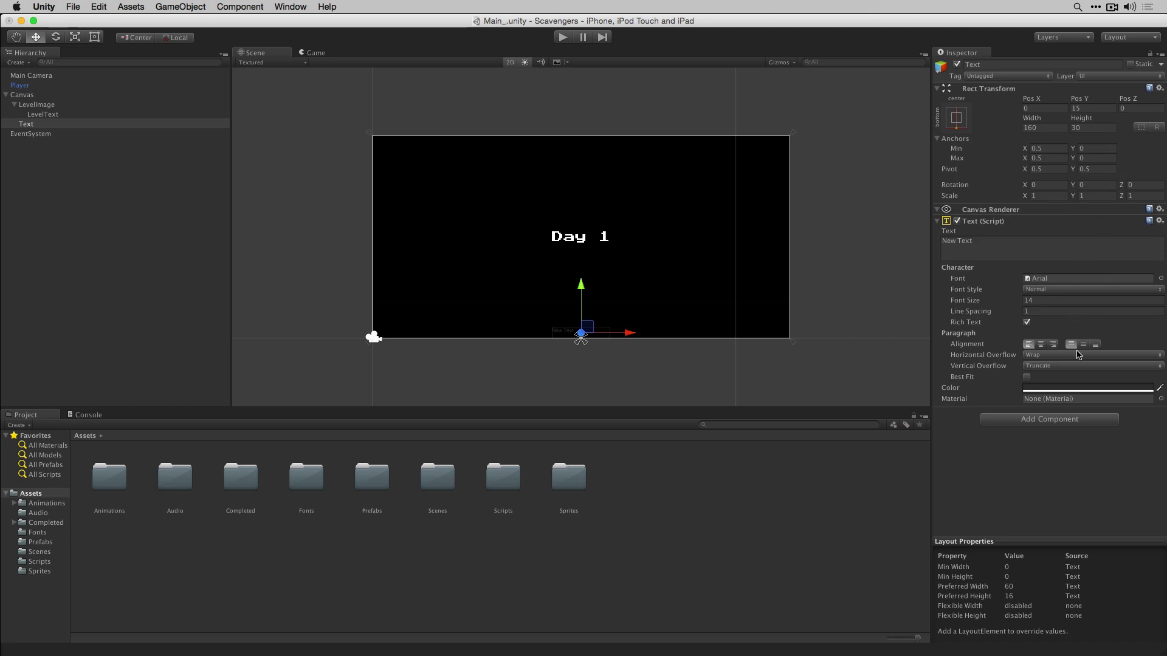
{"action": "left_click", "coordinate": [1084, 390]}
Make the new text white with font size 24
{"action": "left_click_drag", "start_coordinate": [832, 149], "coordinate": [777, 72]}
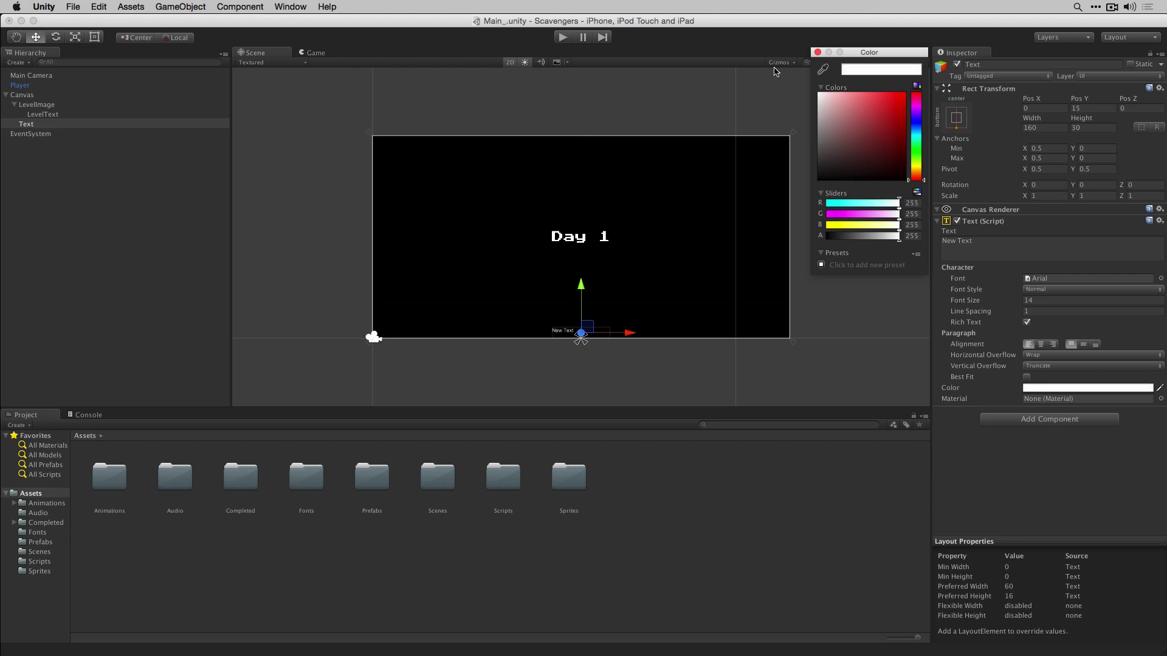
{"action": "left_click", "coordinate": [817, 53]}
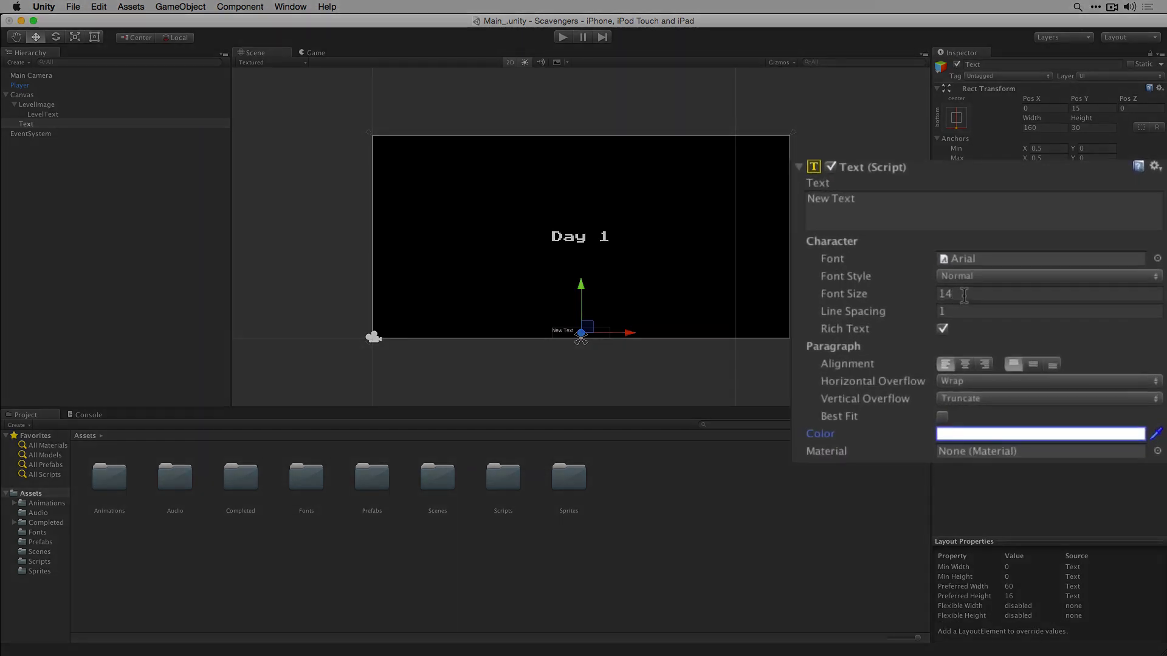
{"action": "left_click", "coordinate": [964, 294]}
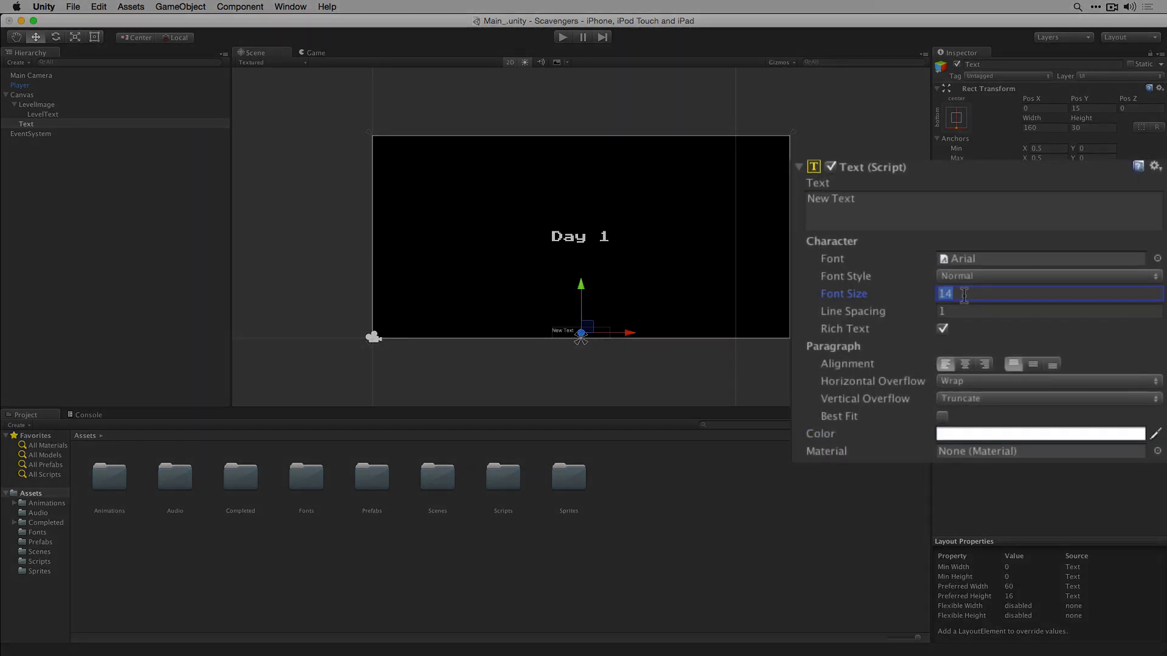
{"action": "type", "text": "24"}
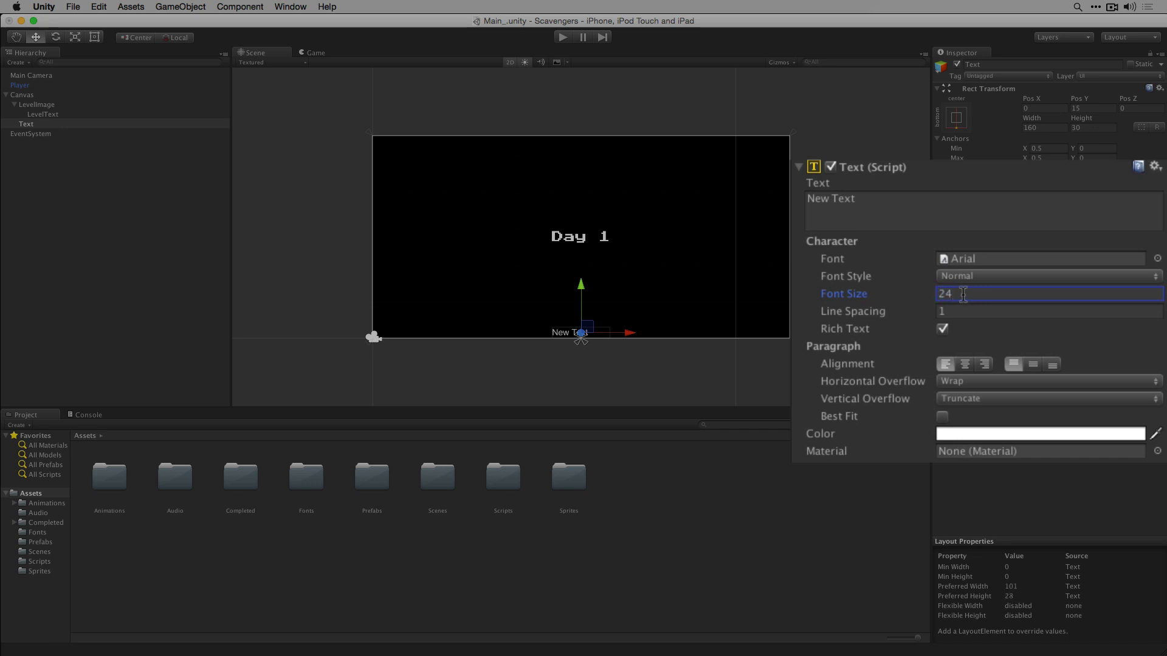
Centre the text both ways and set its content to 'Food: 100'
{"action": "left_click", "coordinate": [965, 368]}
{"action": "left_click", "coordinate": [1032, 365]}
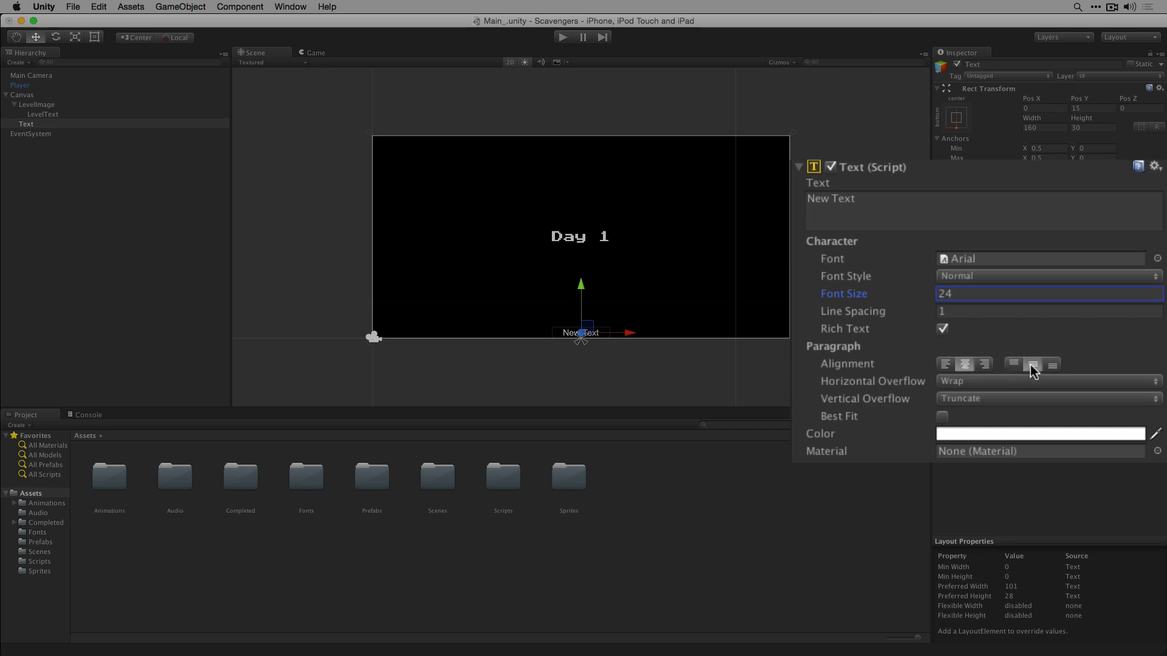
{"action": "left_click", "coordinate": [890, 201]}
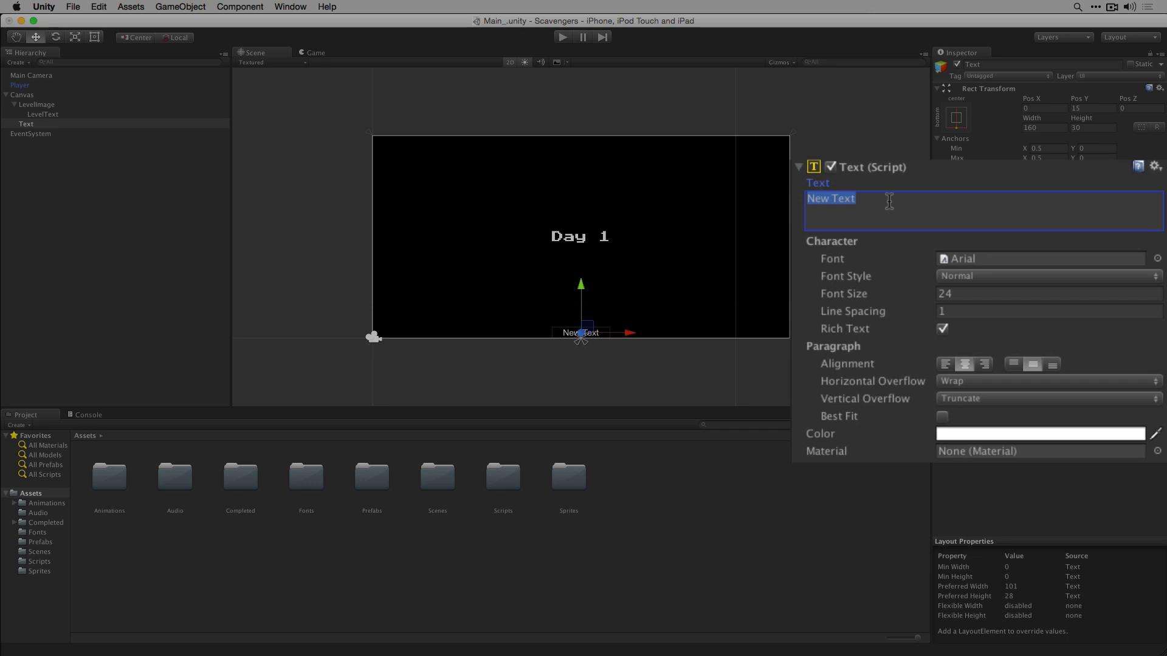
{"action": "type", "text": "Food: 100"}
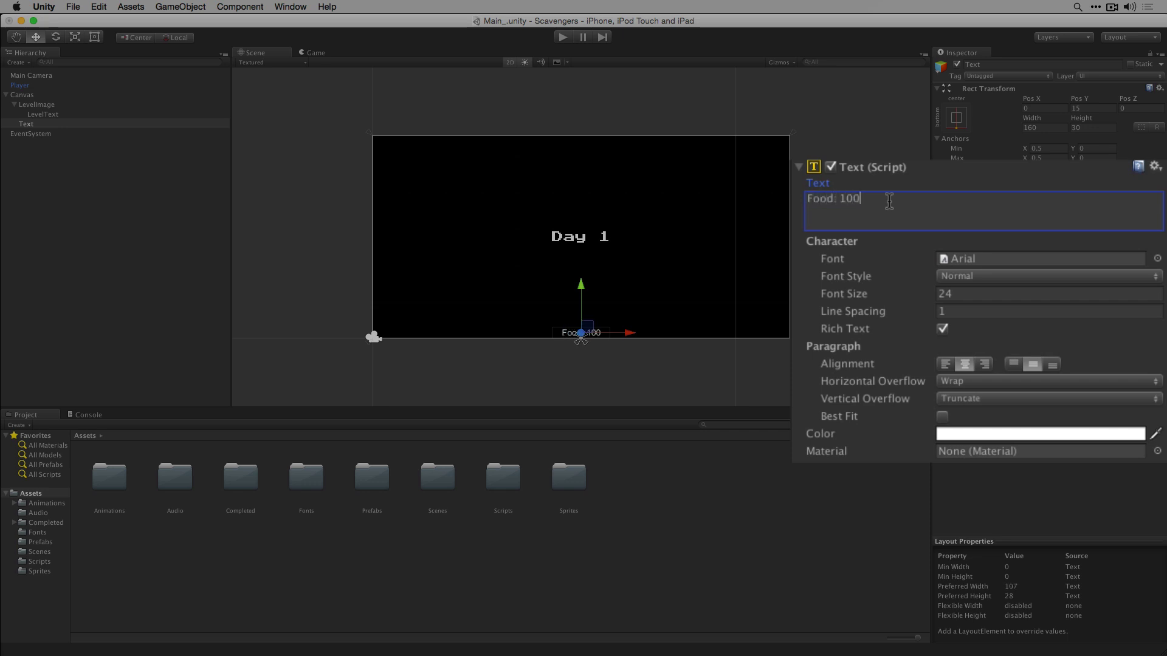
Set the Food text's font to PressStart2P-Regular
{"action": "left_click", "coordinate": [1157, 262]}
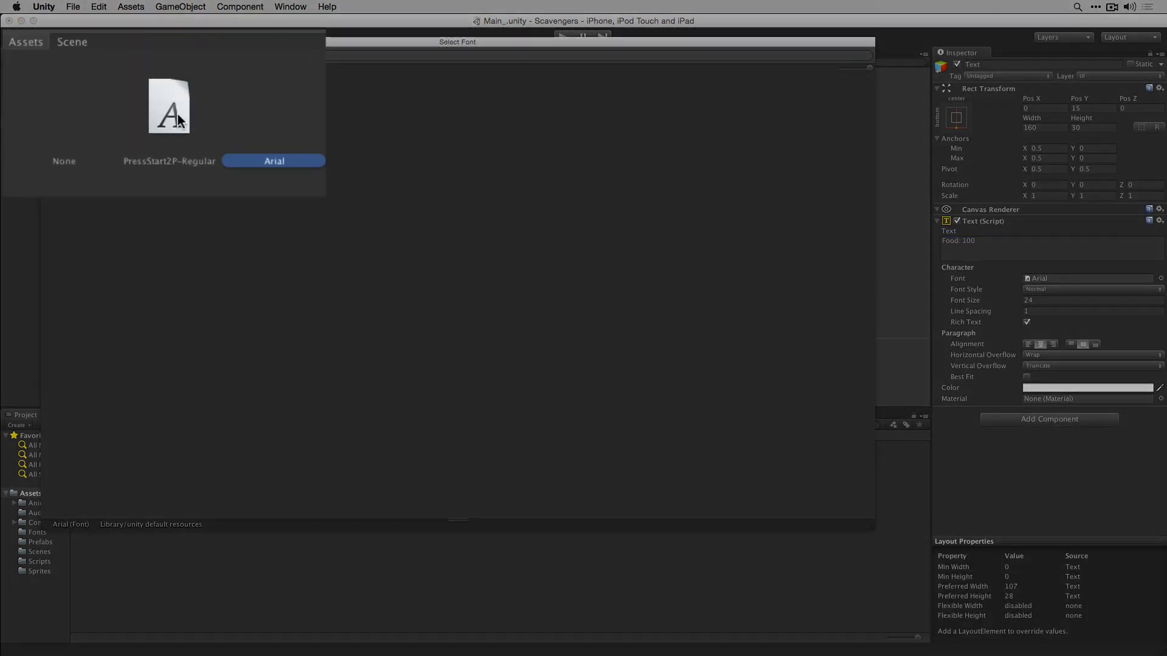
{"action": "left_click", "coordinate": [175, 119]}
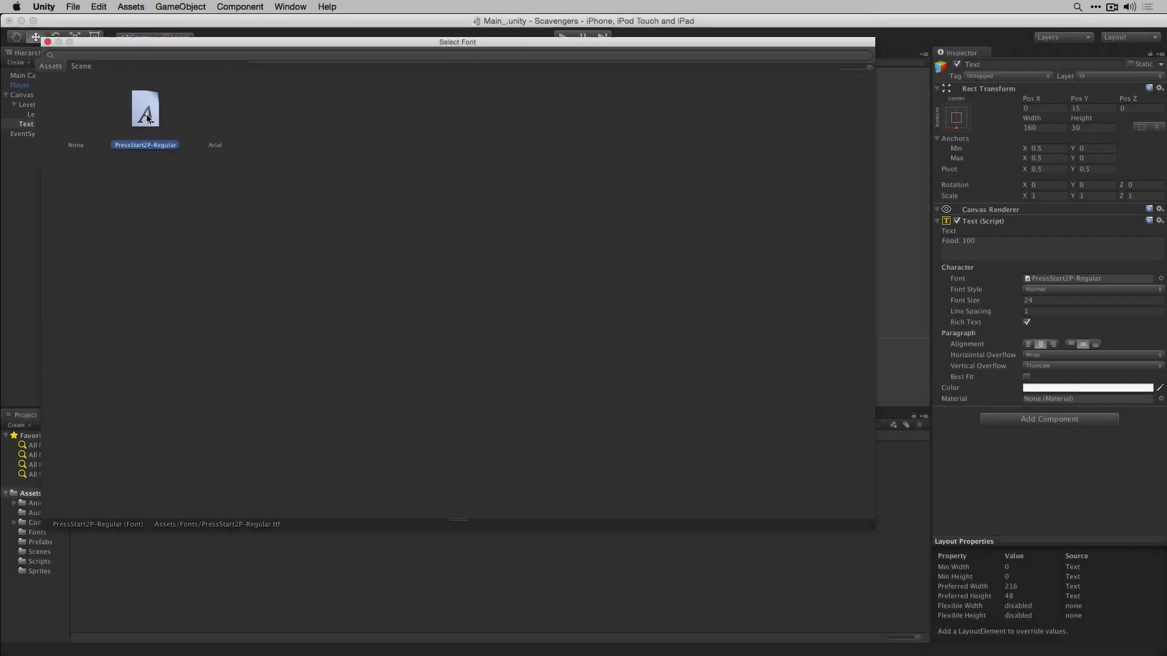
{"action": "double_click", "coordinate": [172, 120]}
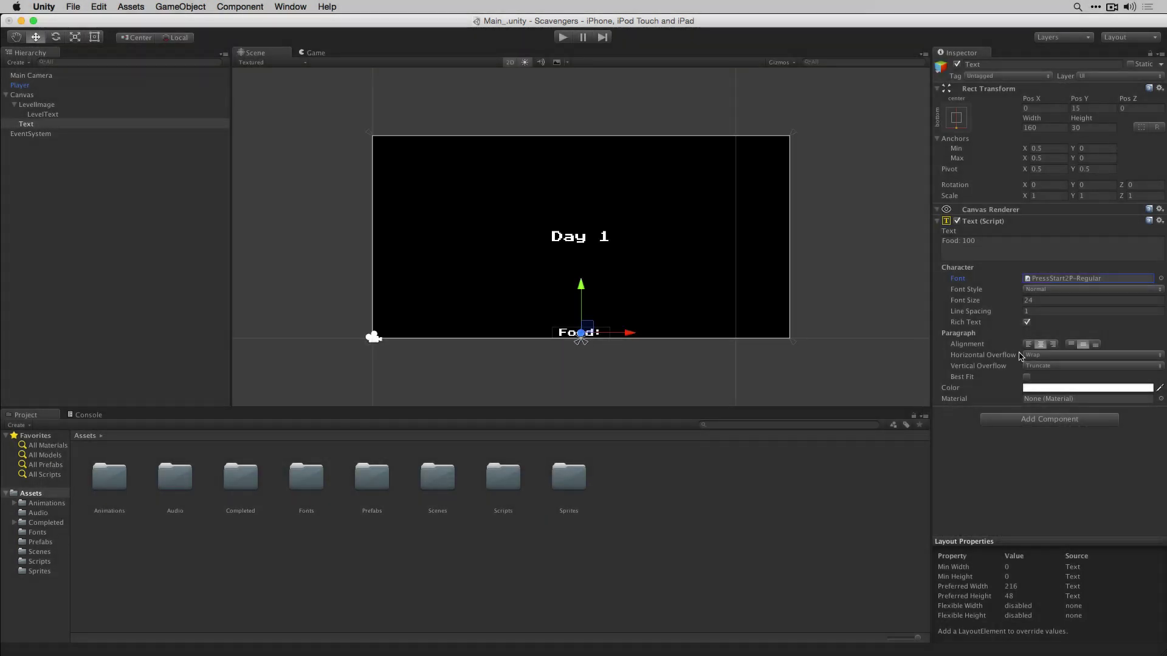
Set Horizontal Overflow to Overflow so 'Food: 100' shows in full
{"action": "left_click", "coordinate": [1037, 356]}
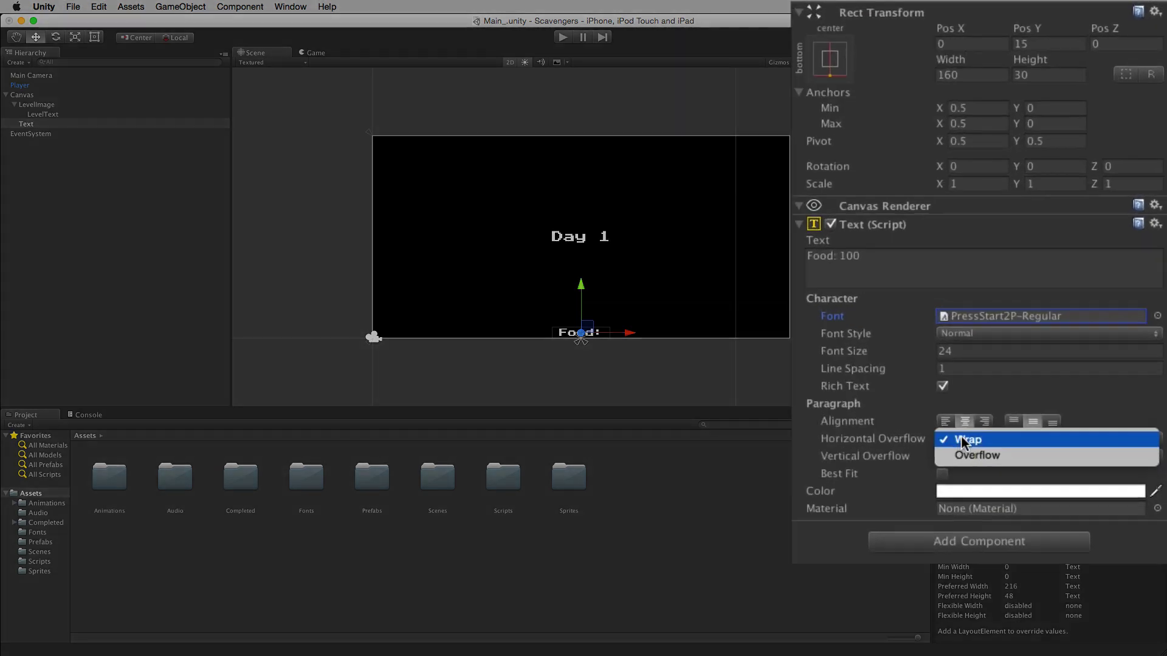
{"action": "left_click", "coordinate": [1044, 365]}
{"action": "left_click", "coordinate": [969, 456]}
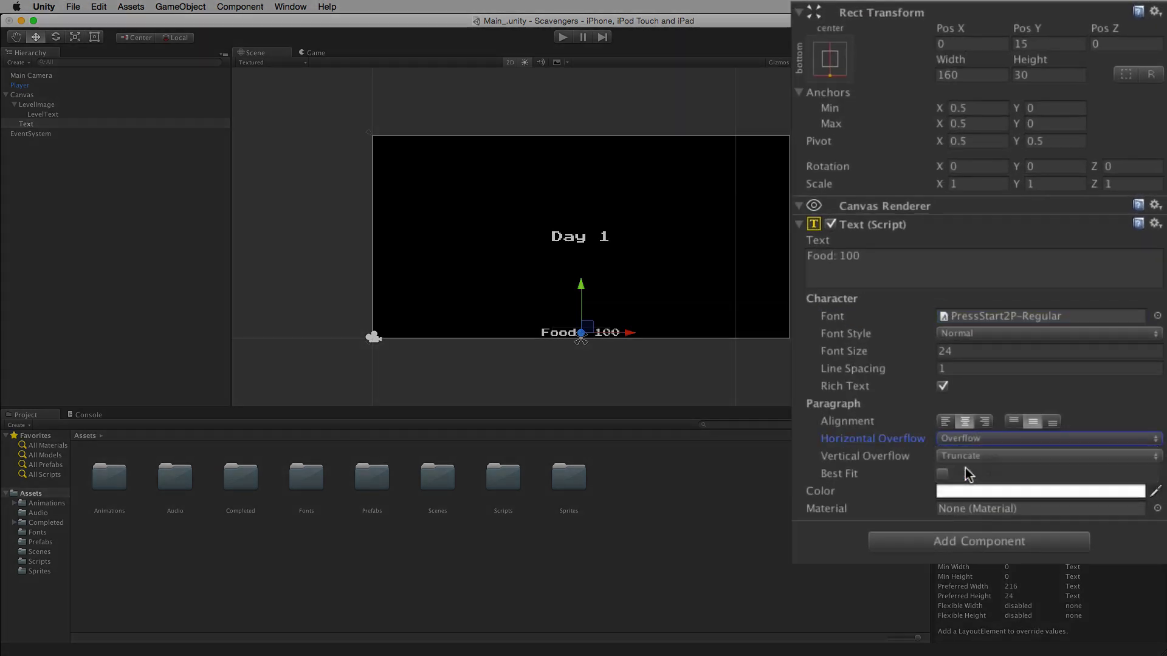